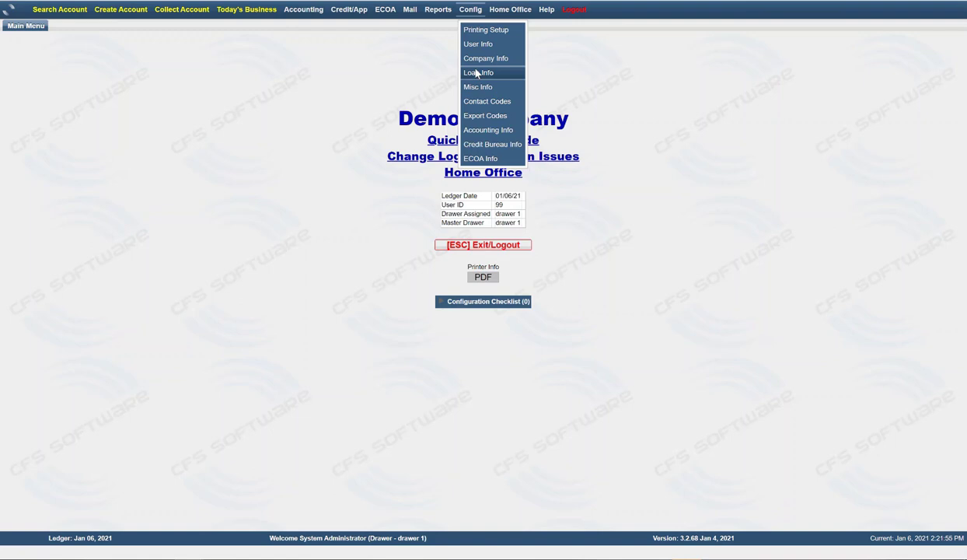
Open the Loan Info and Company Info configuration pages and review the account types allowed for the company
click(478, 73)
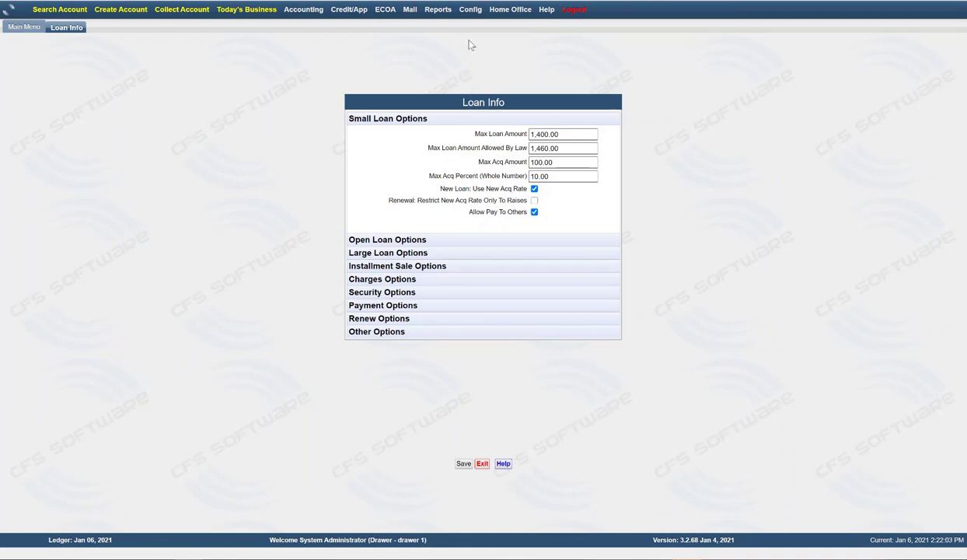
click(470, 11)
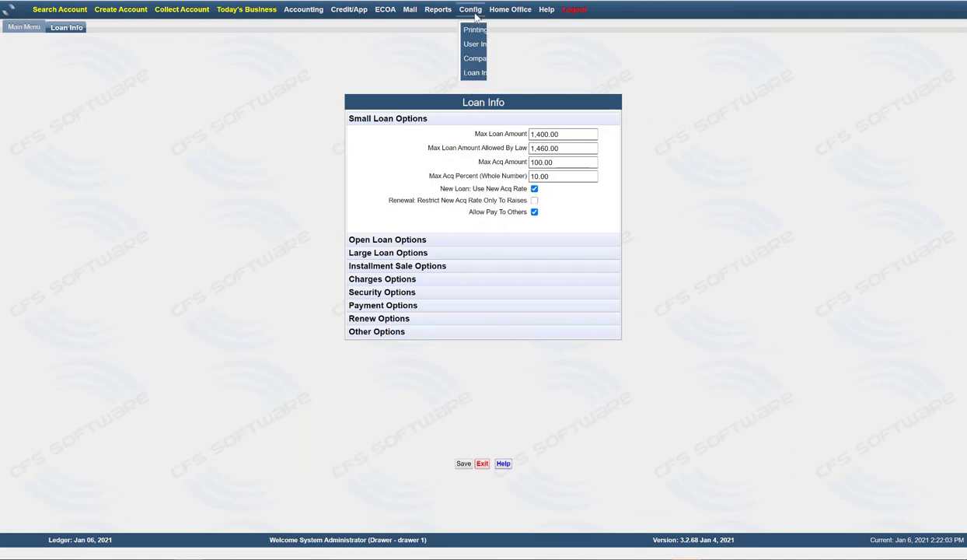
click(480, 60)
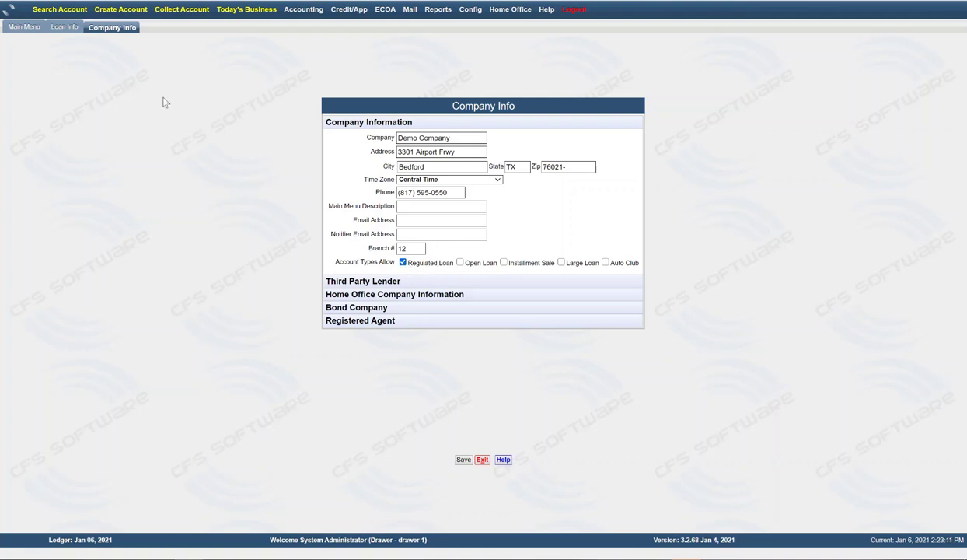
click(65, 28)
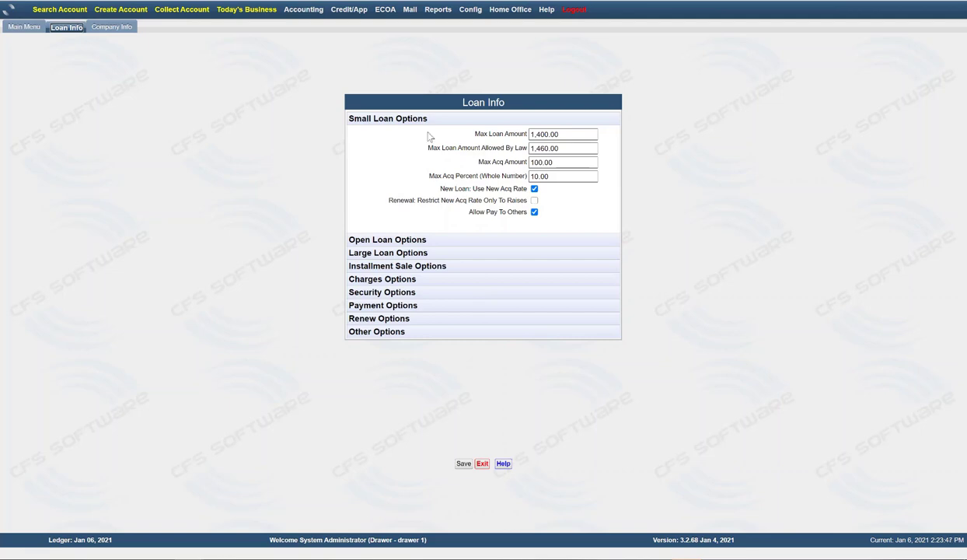
click(114, 28)
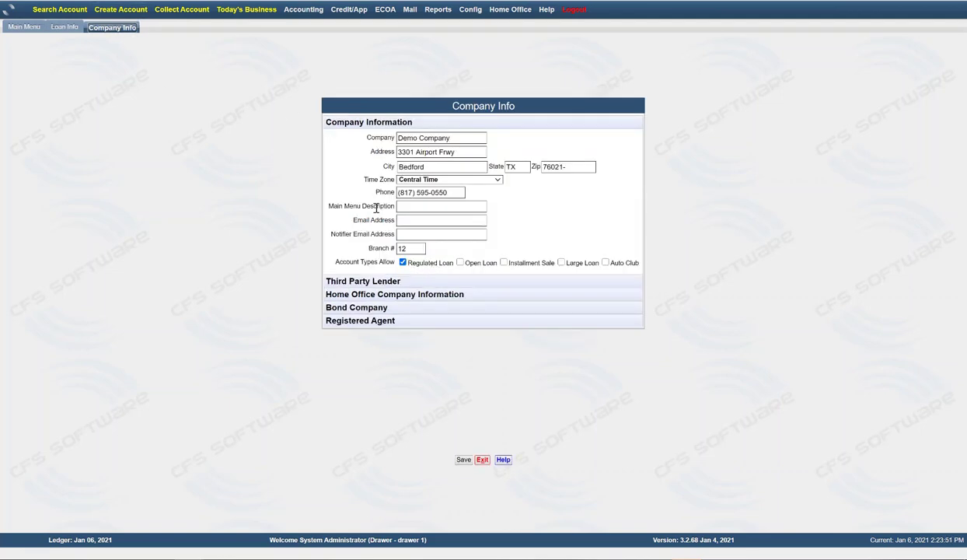
Return to Loan Info and examine the maximum loan amount and legal maximum in Small Loan Options
click(64, 28)
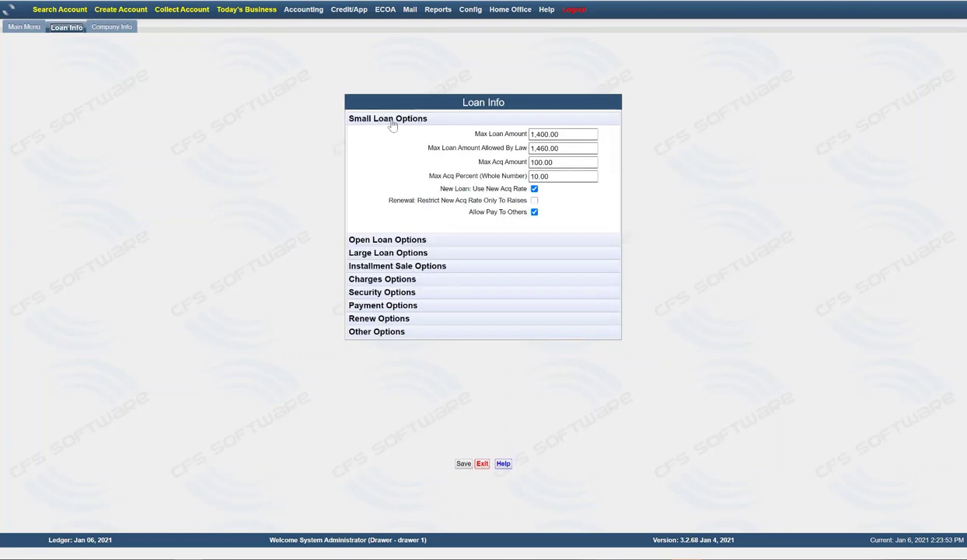
click(562, 148)
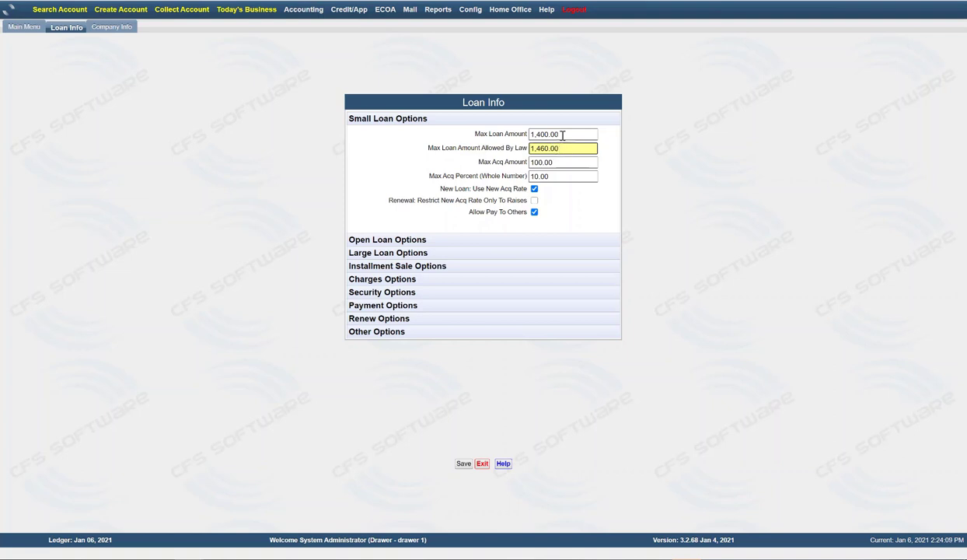
click(562, 134)
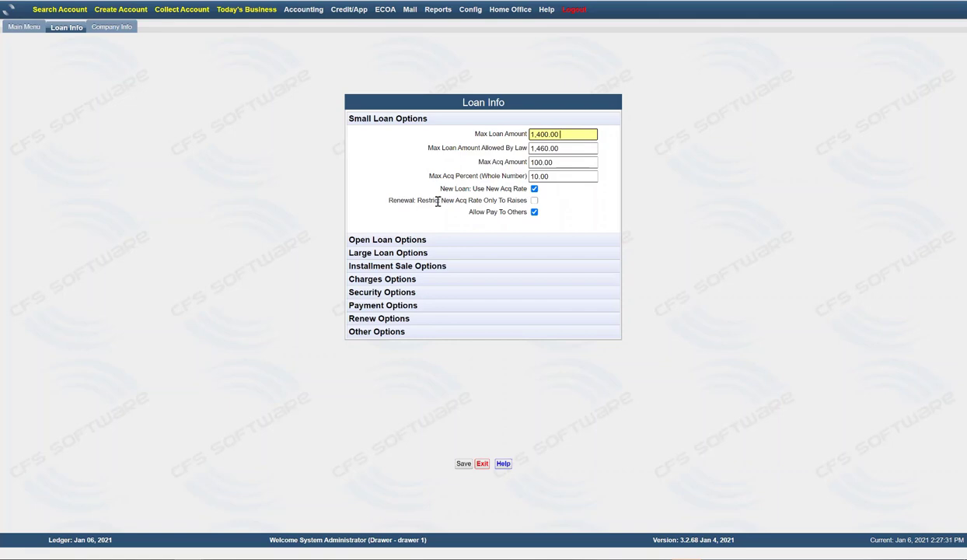
View the Open Loan Options and check the Open Loan setting among the account types in Company Info
click(386, 243)
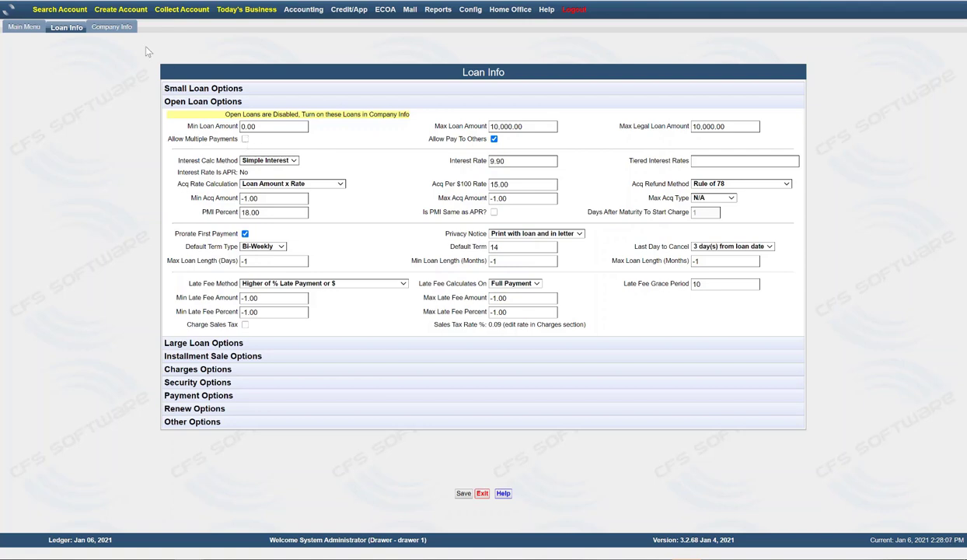
click(115, 28)
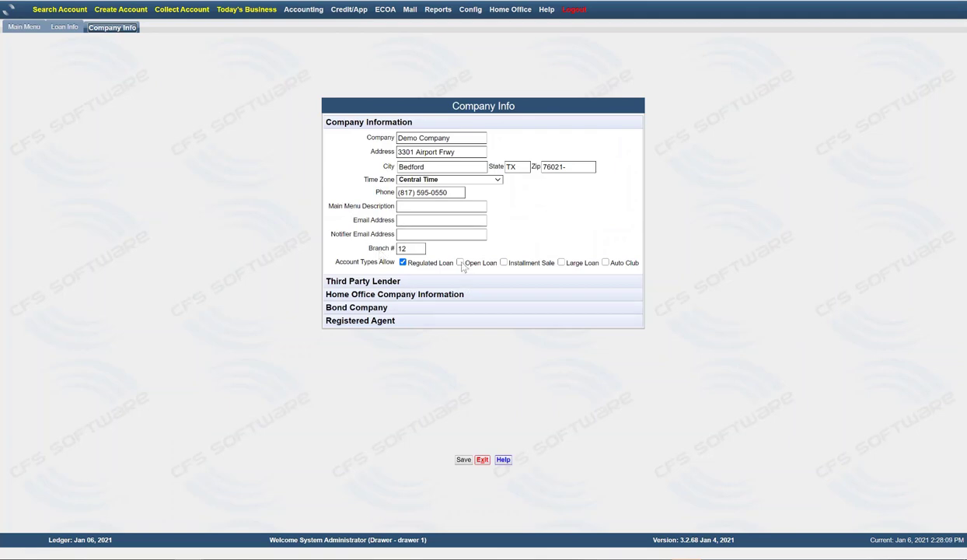
click(68, 28)
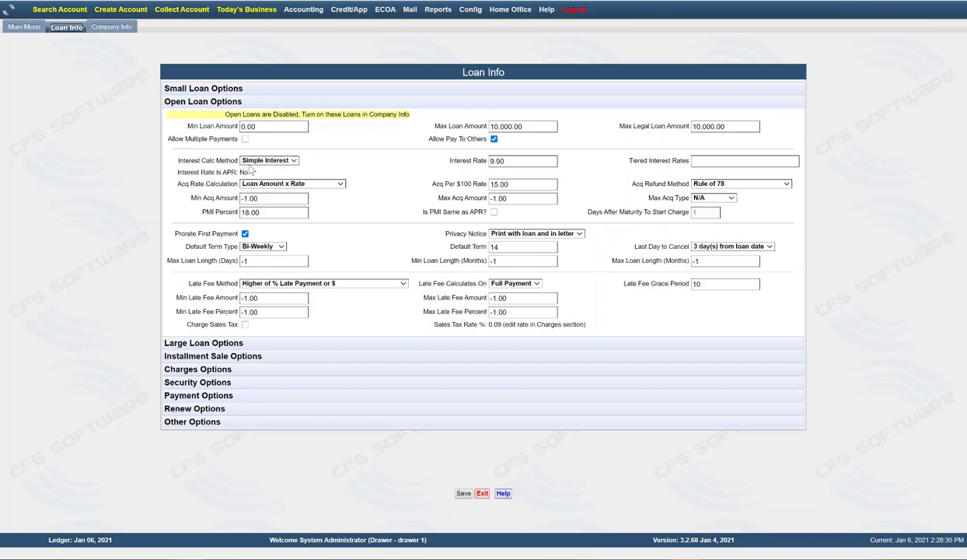
Examine the open loan choices for interest calculation method, Acq rate calculation, Acq per $100 rate and Max Acq Type
click(288, 161)
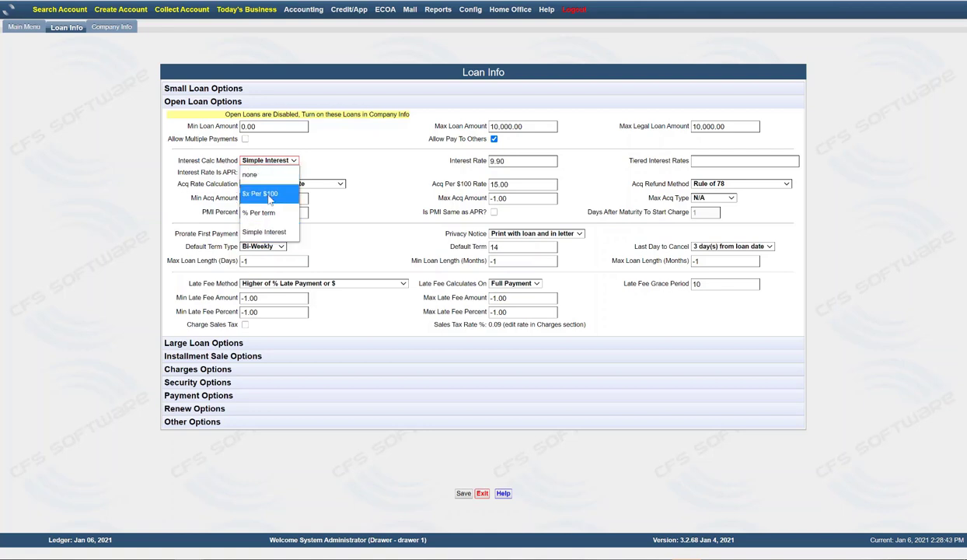
click(276, 231)
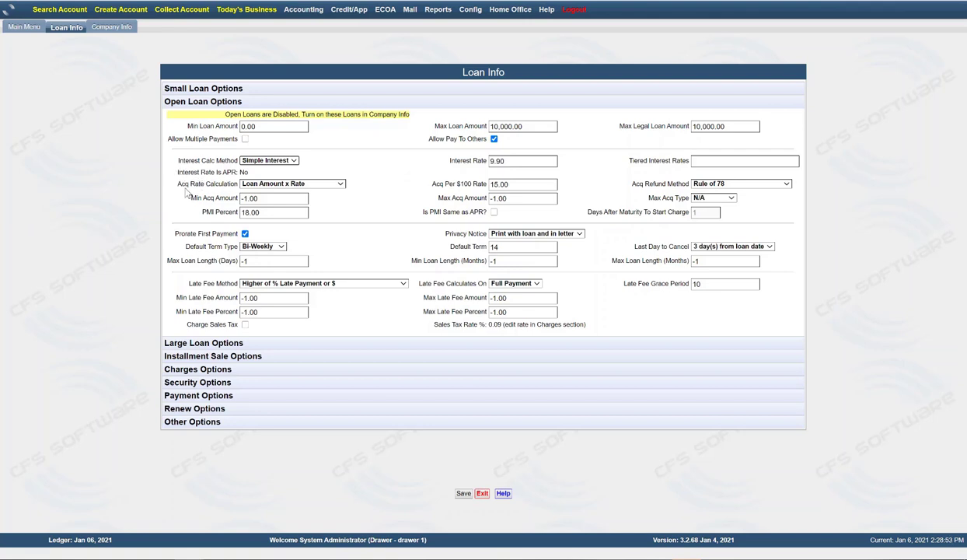
click(317, 185)
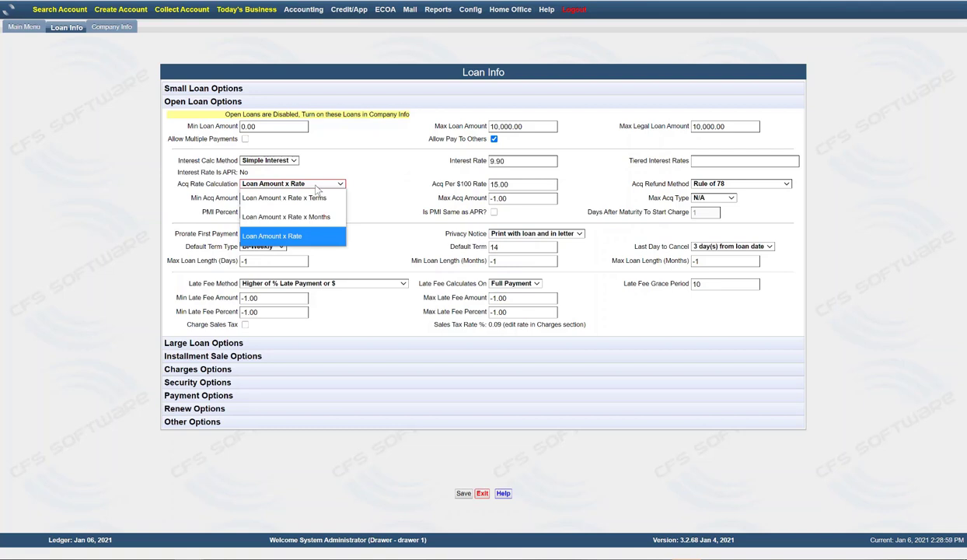
click(347, 165)
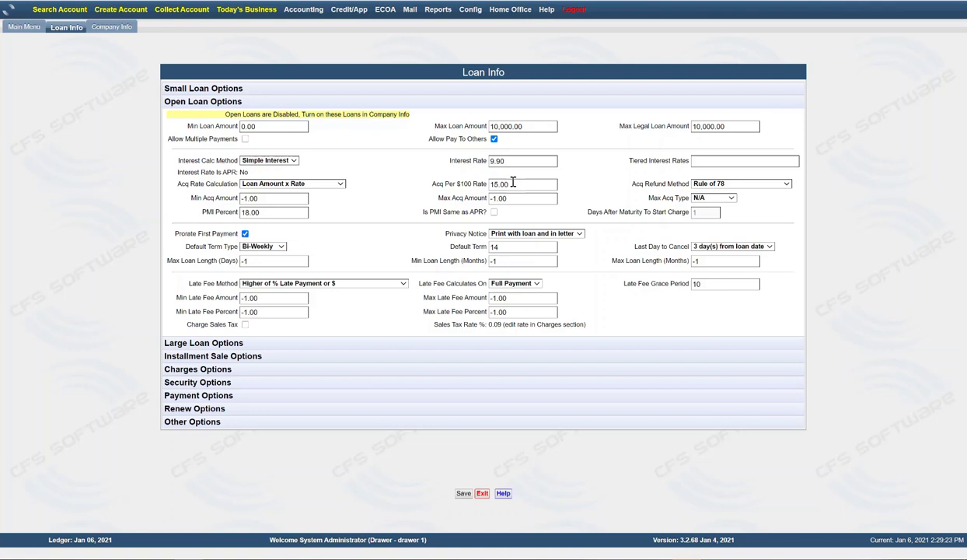
click(497, 183)
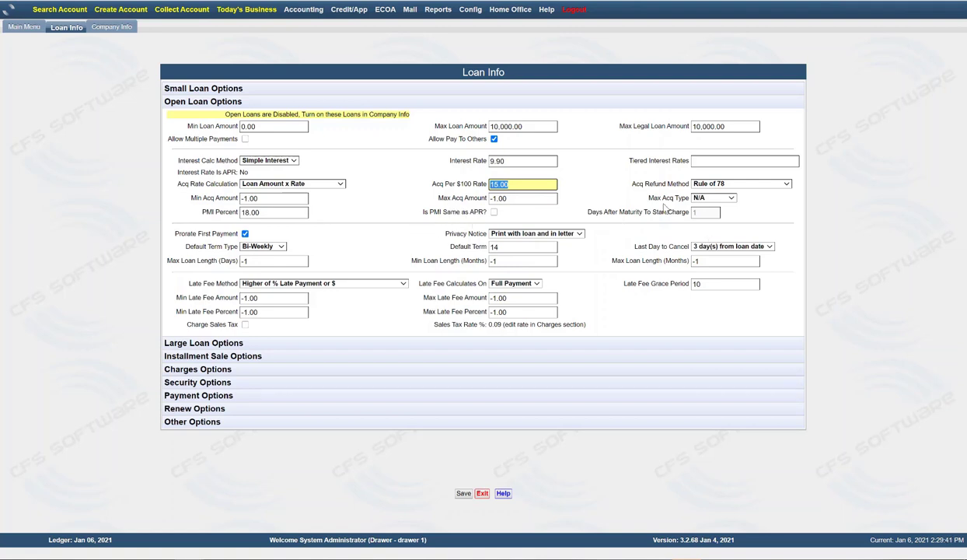
click(724, 200)
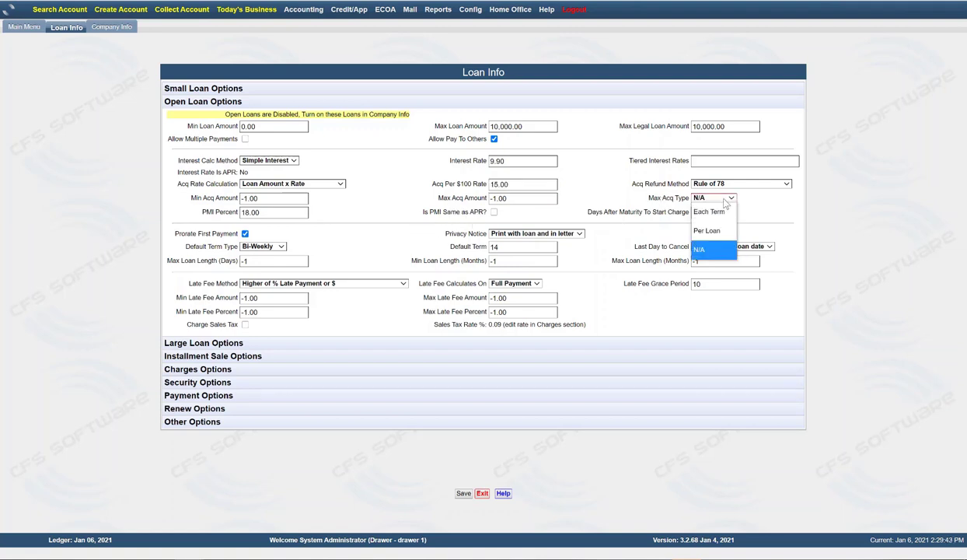
click(790, 208)
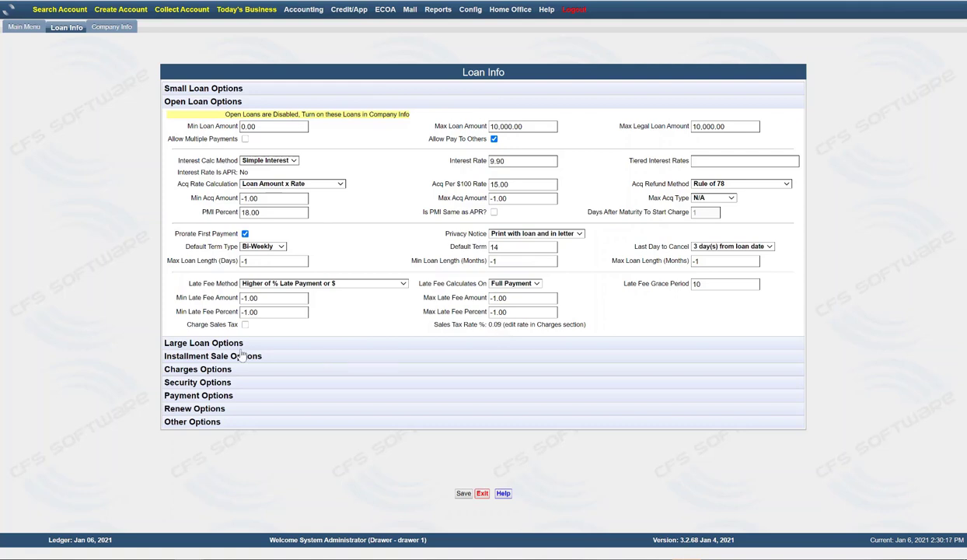
Open the Large Loan Options and examine how the Rates Breakdown entries are separated by commas
click(193, 346)
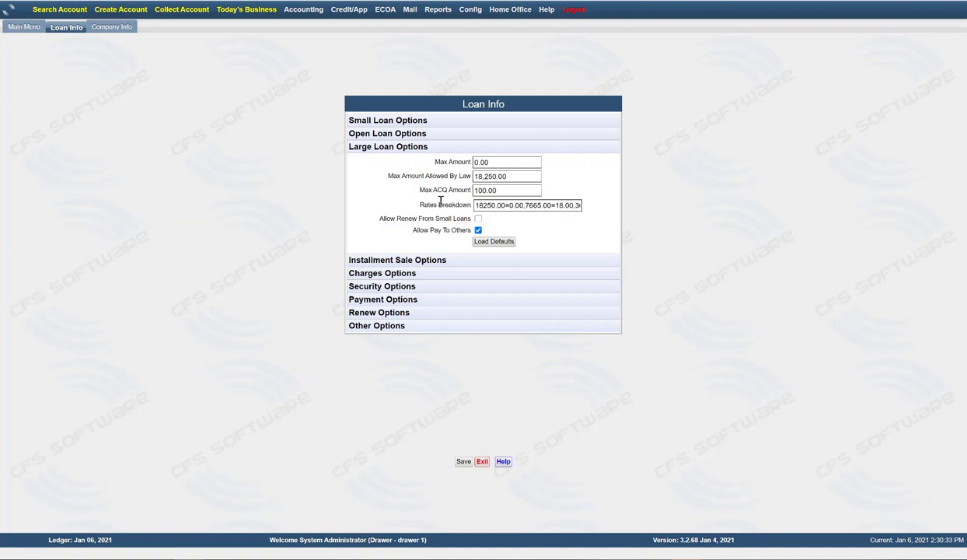
click(481, 205)
key(BackSpace)
click(525, 205)
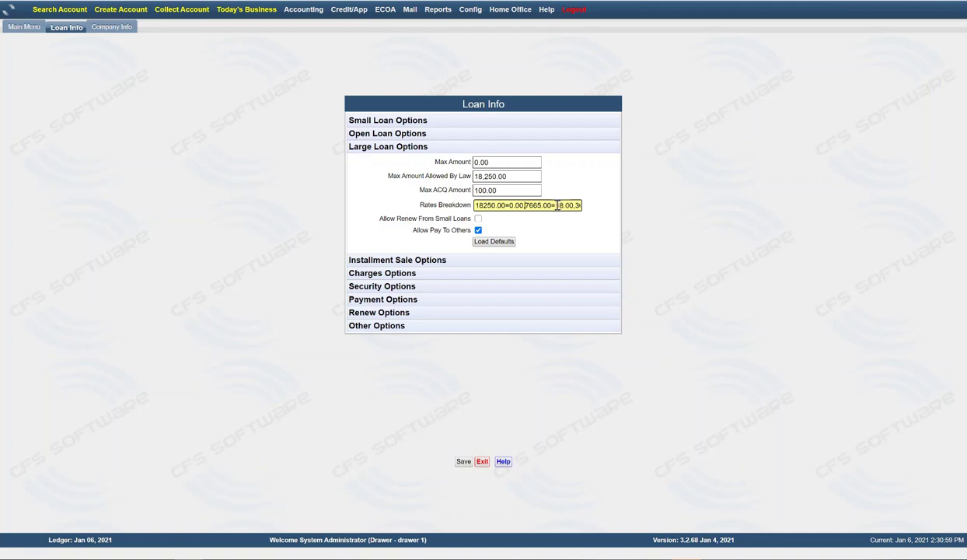
text(,)
Review the Installment Sale Options and the NSF and title fees in Charges Options
click(373, 259)
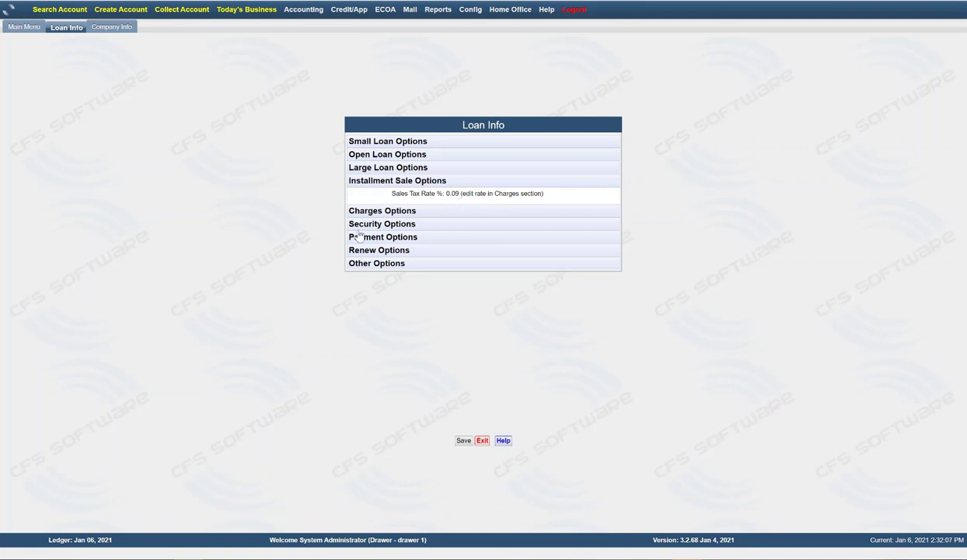
click(380, 215)
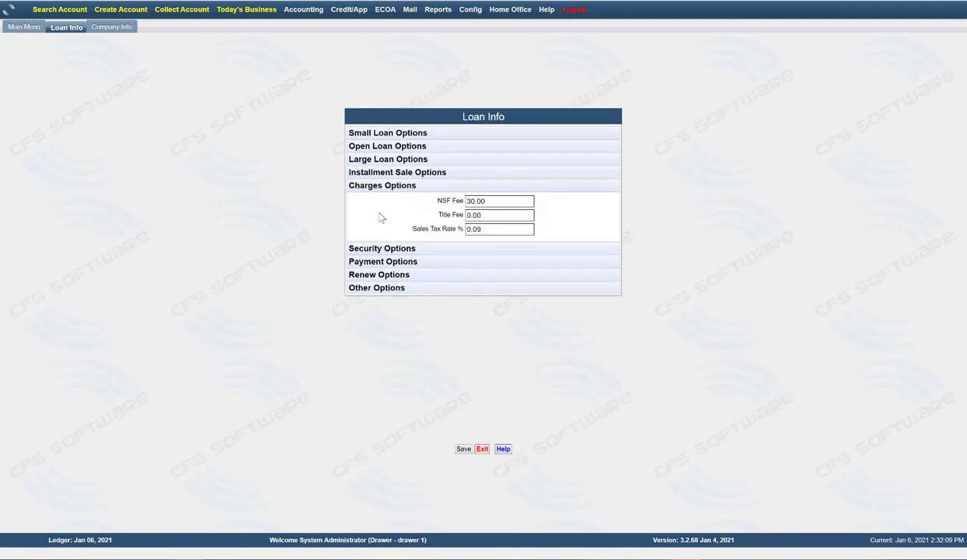
click(488, 201)
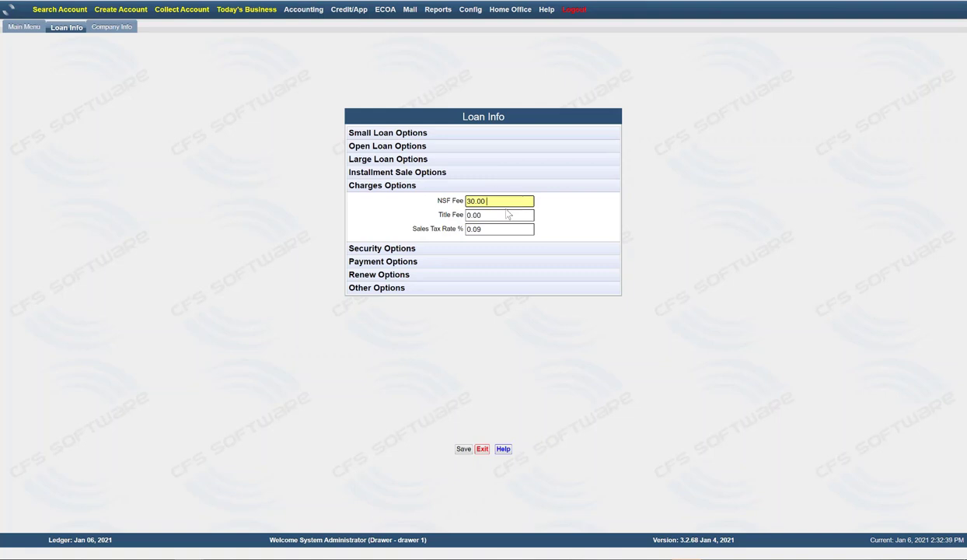
click(484, 214)
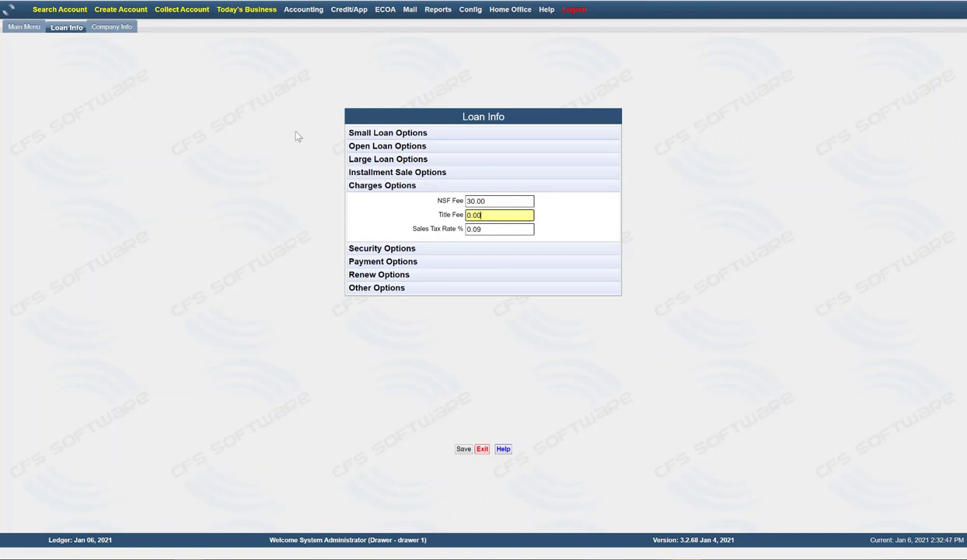
Check the allowed account types in Company Info, and view the Security Options in Loan Info
click(109, 27)
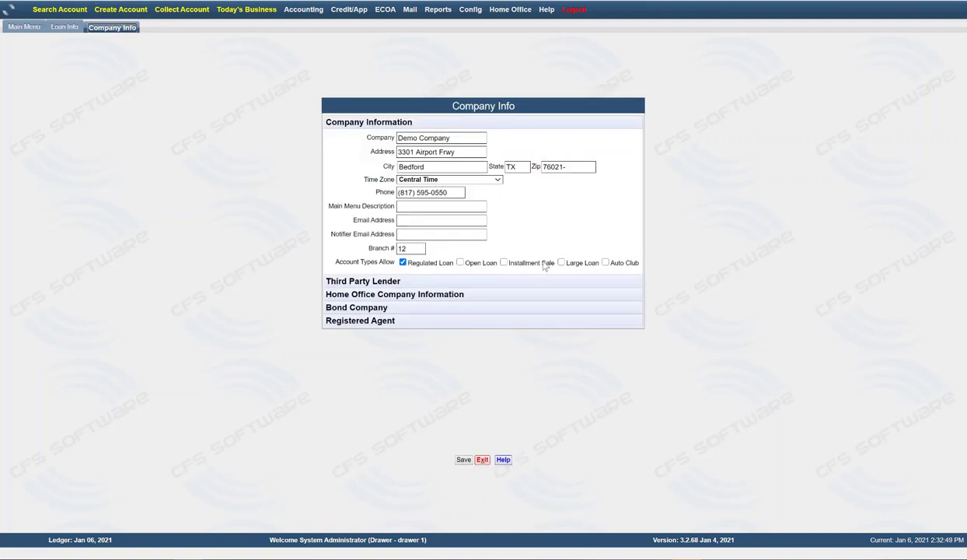
click(65, 26)
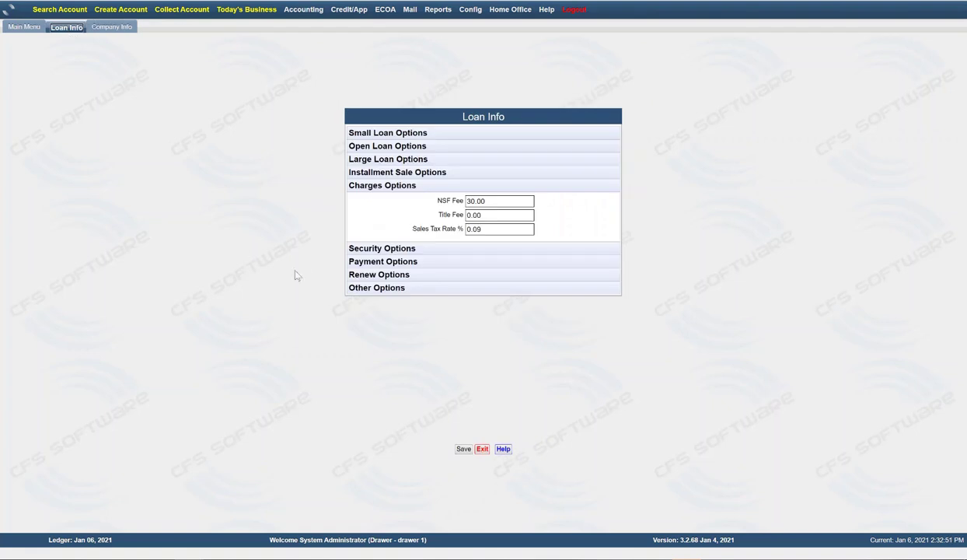
click(373, 248)
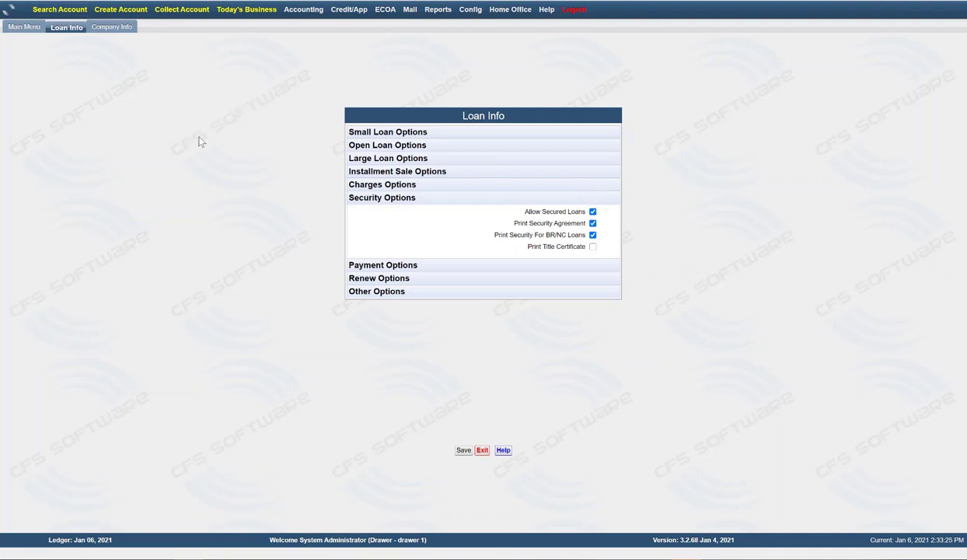
Start a new customer application and enter the primary applicant's first and last name
click(75, 11)
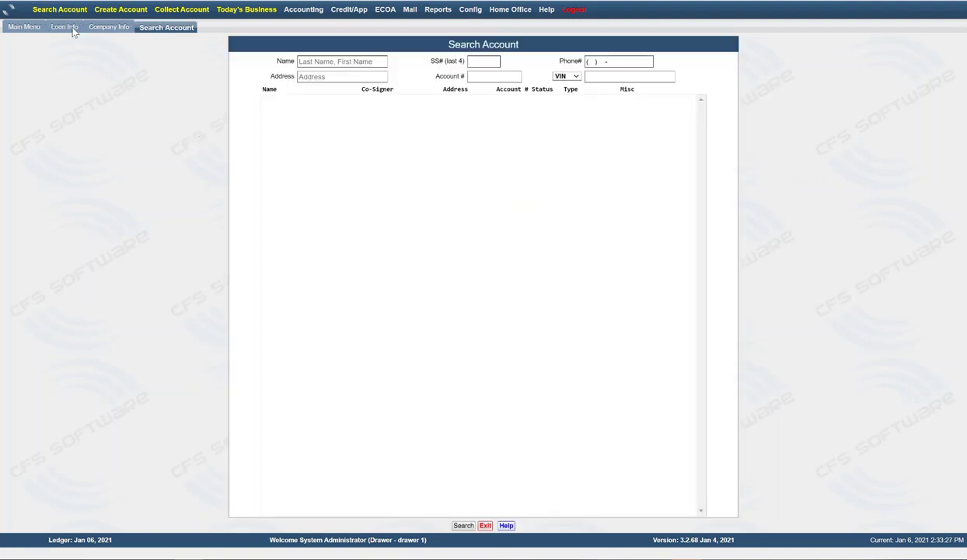
click(120, 10)
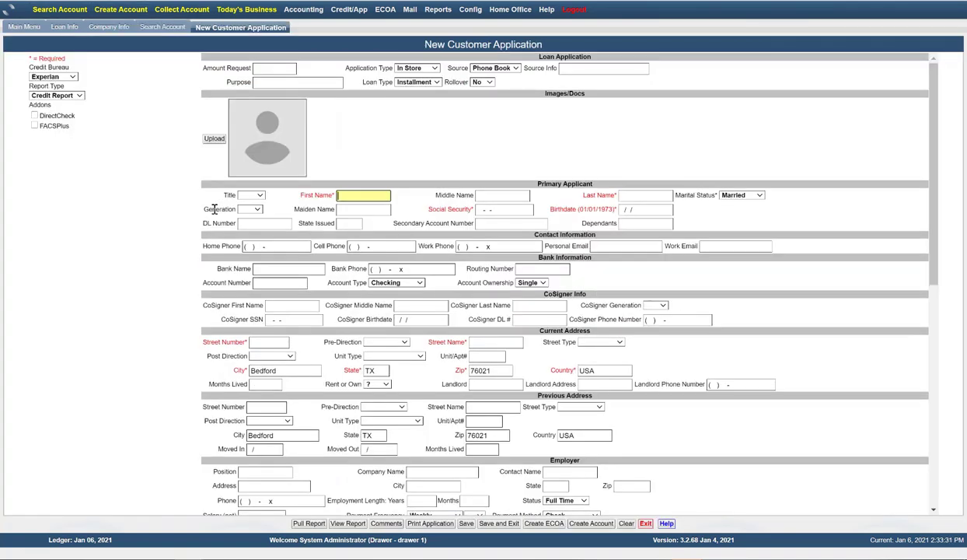
text(tets)
key(BackSpace)
key(BackSpace)
text(s)
key(Tab)
key(Tab)
key(Tab)
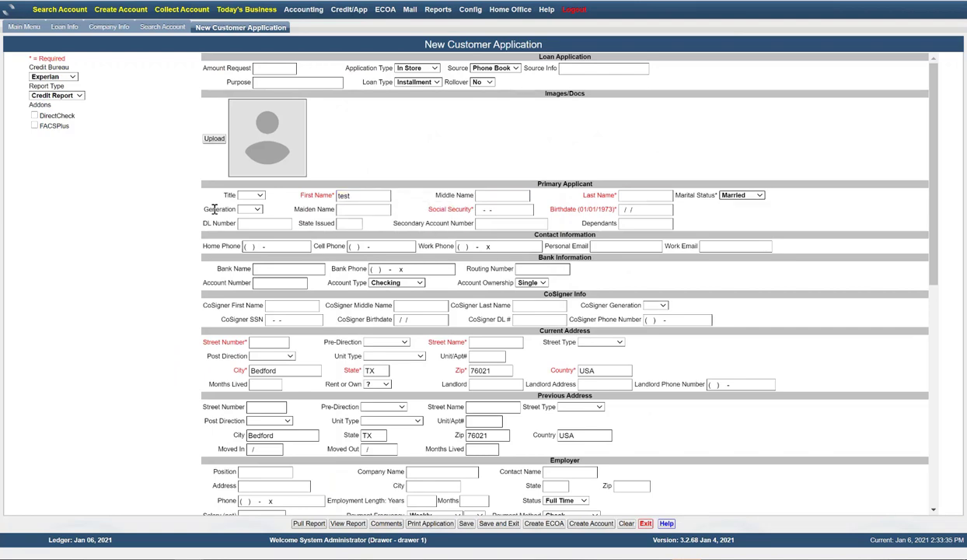
click(631, 196)
text(test)
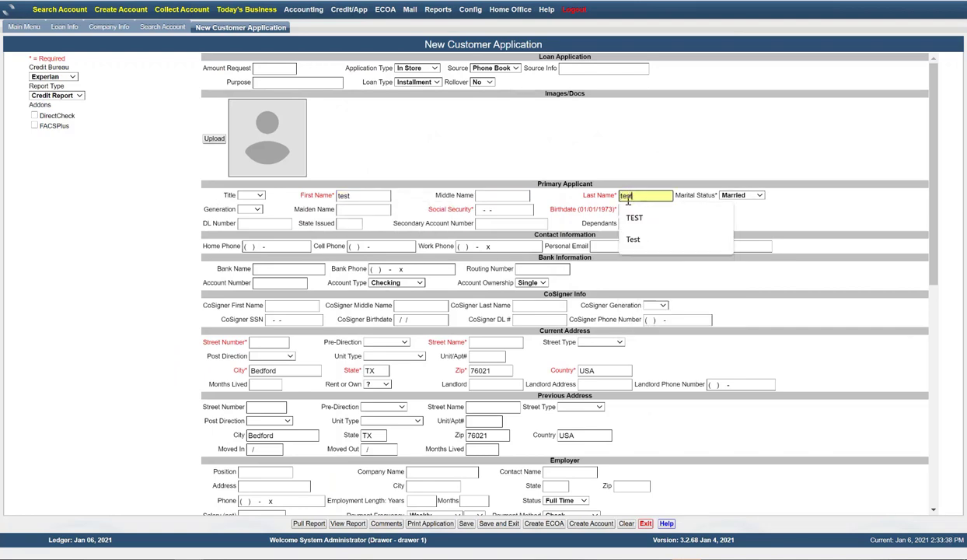
Enter the primary applicant's Social Security number and birthdate
click(483, 210)
text(111111111)
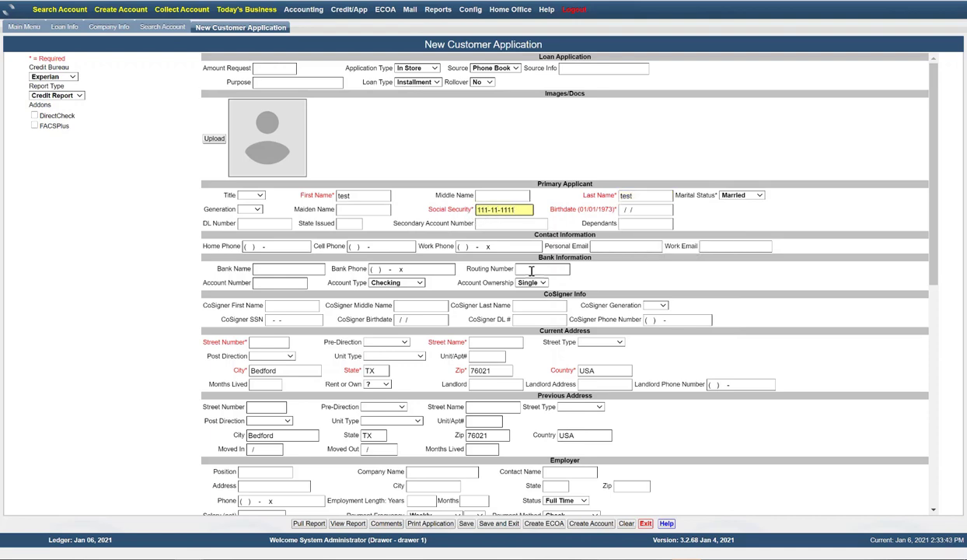
key(Tab)
text(1010)
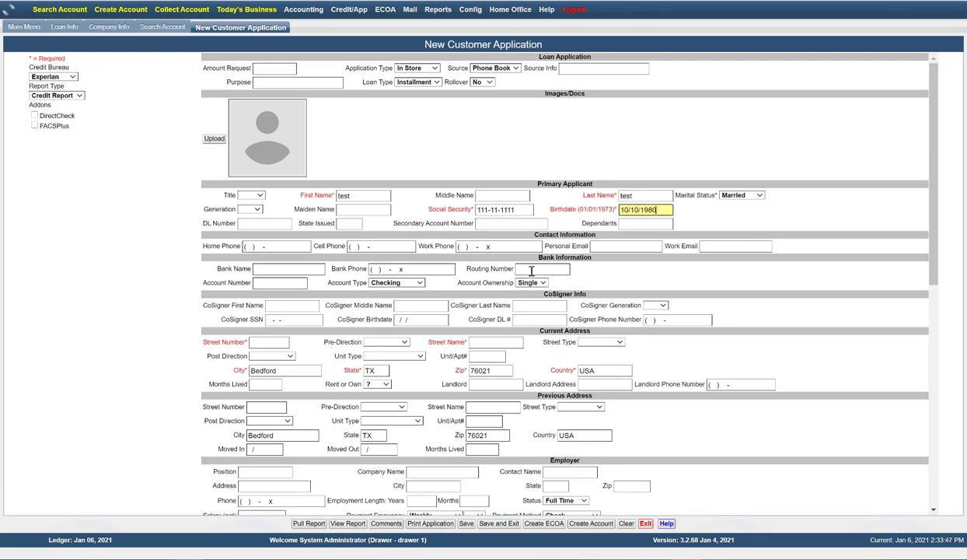
Fill in the applicant's current street number and street name from the suggested entries
click(258, 342)
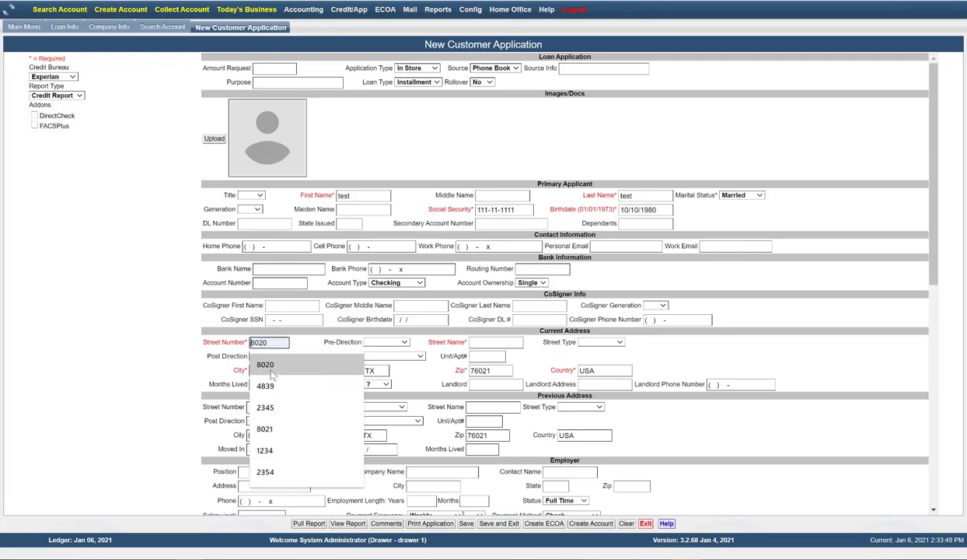
click(268, 365)
click(496, 342)
click(475, 365)
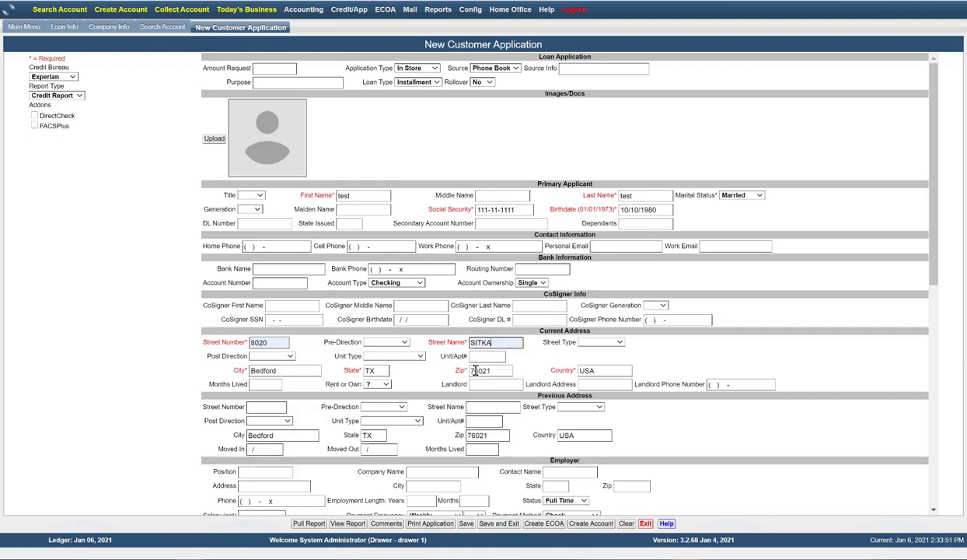
Create a loan account from the test application with office as the loan location, and decline the live check
click(591, 523)
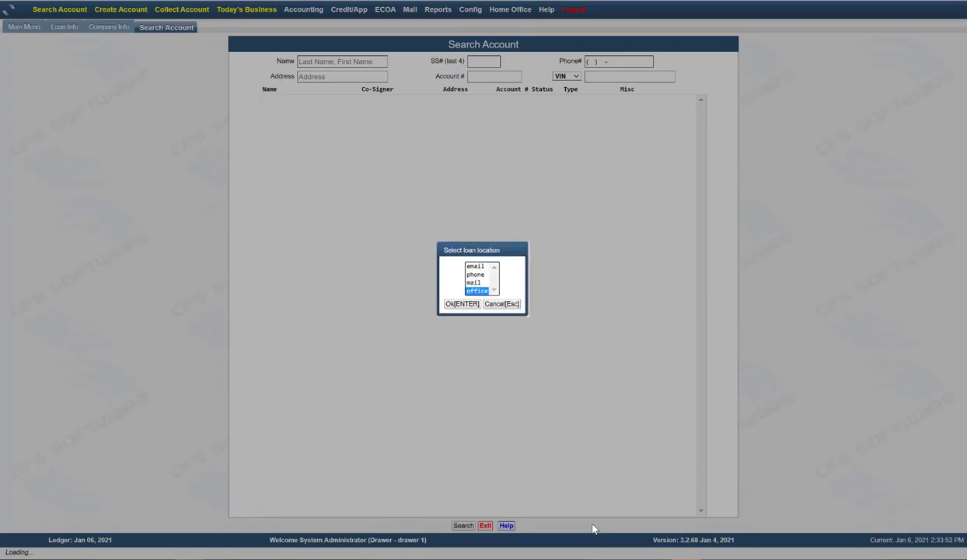
click(462, 304)
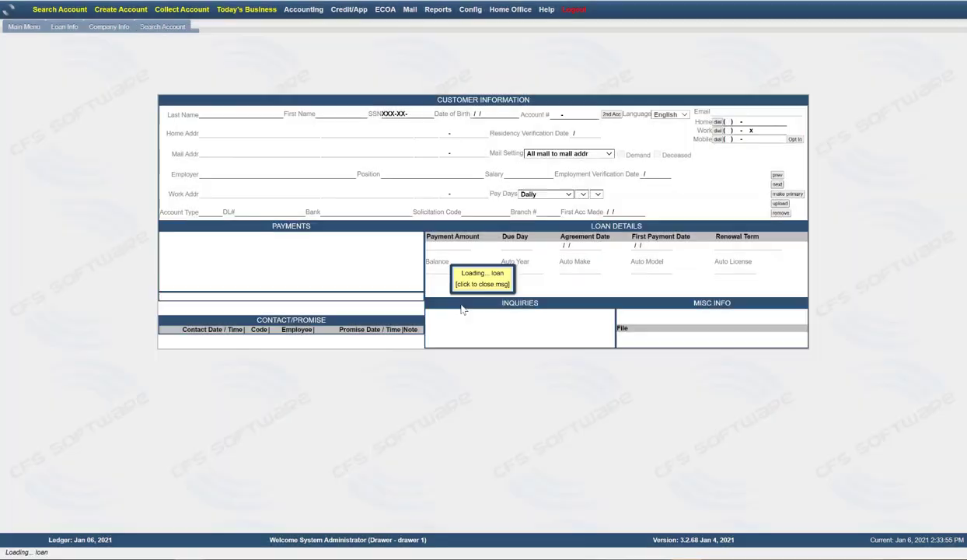
click(444, 374)
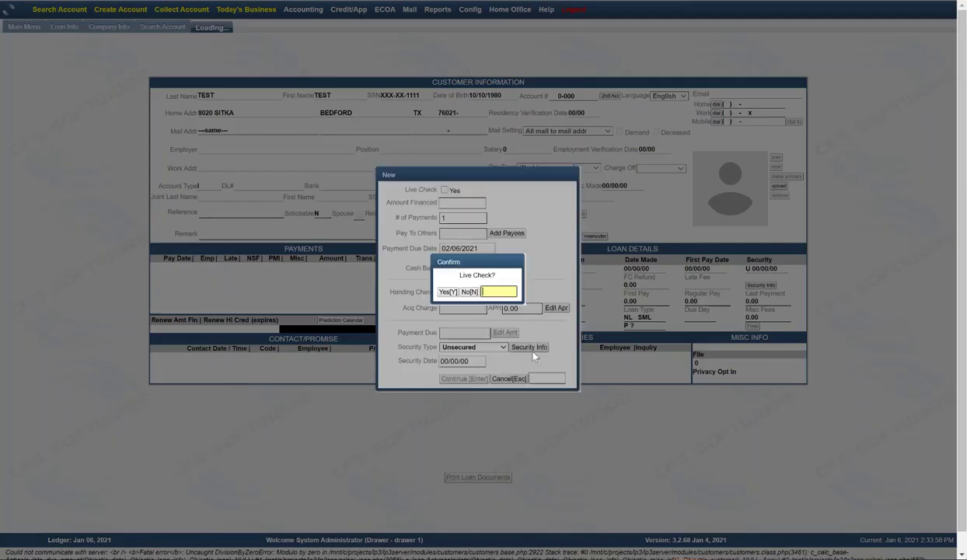
click(468, 292)
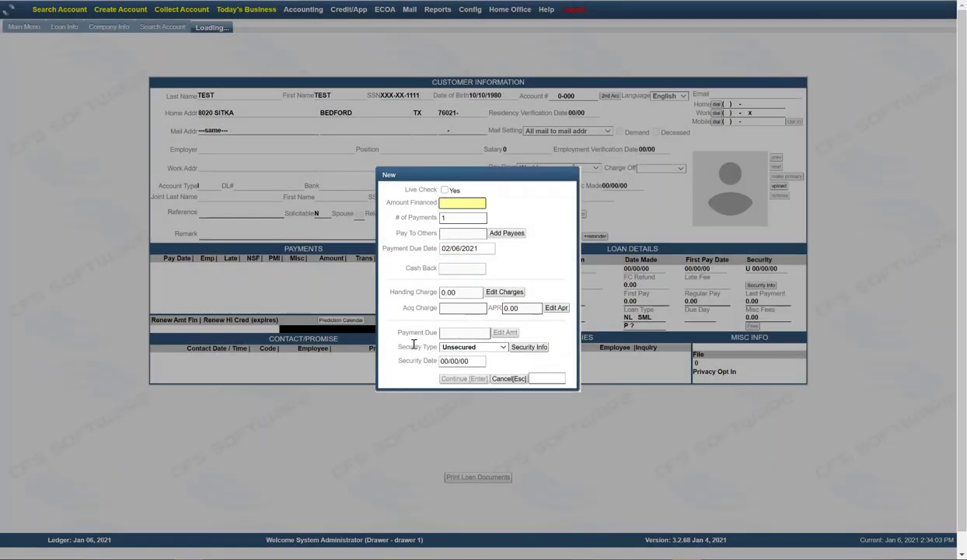
Examine the available Security Type choices for the new loan
click(503, 347)
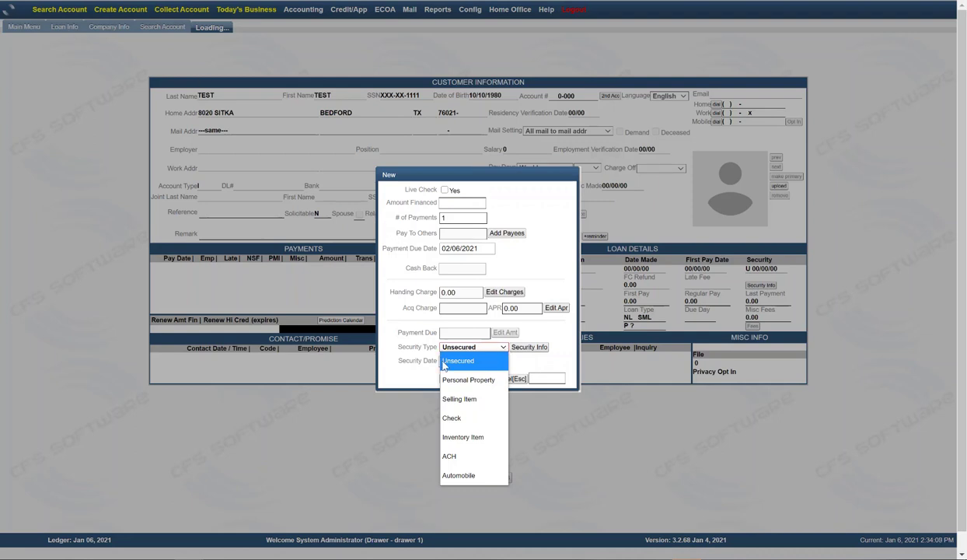
click(492, 347)
click(497, 347)
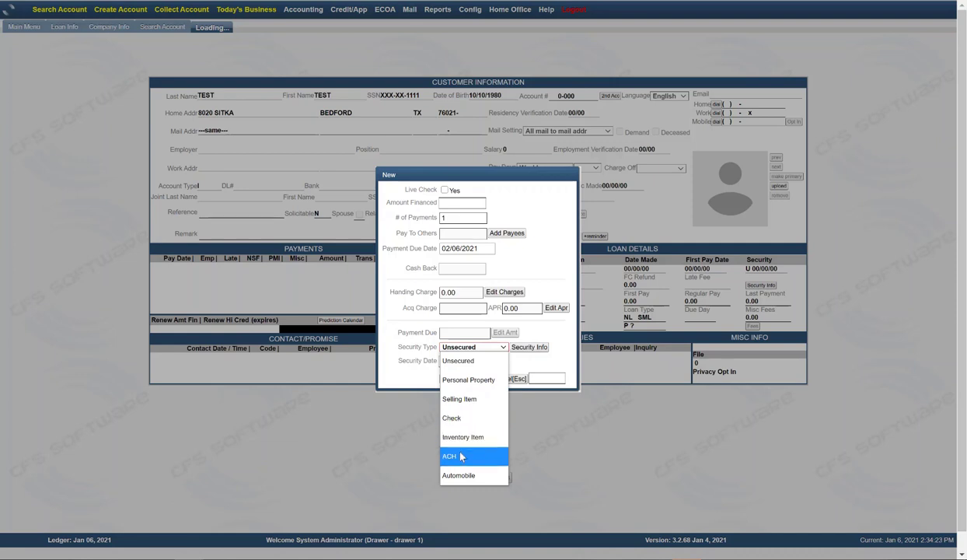
click(564, 364)
Cancel creating the loan account and close the account search
click(508, 379)
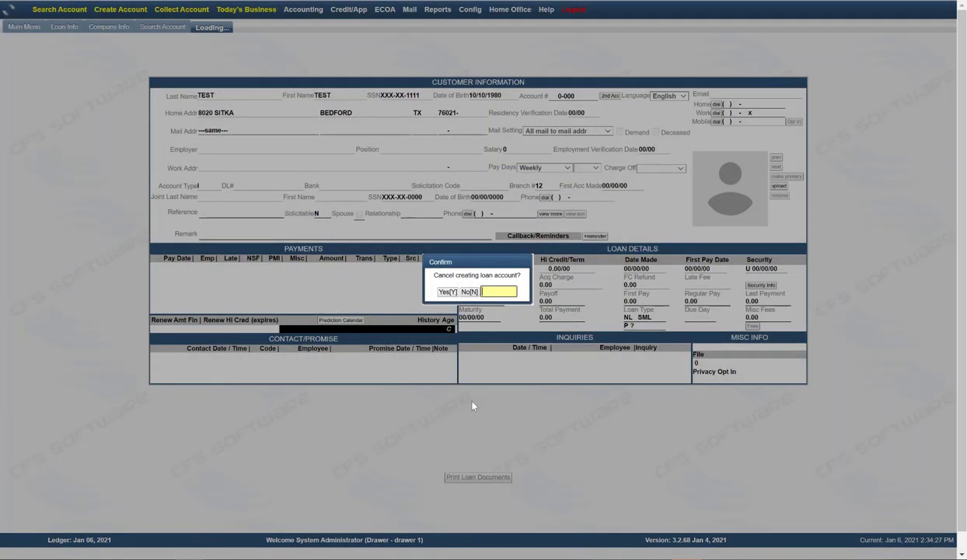
click(447, 292)
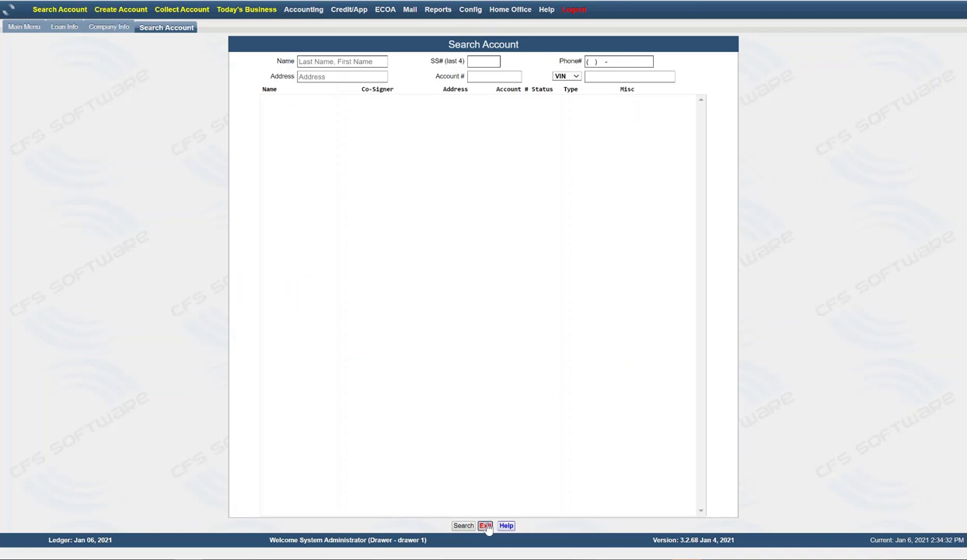
click(485, 526)
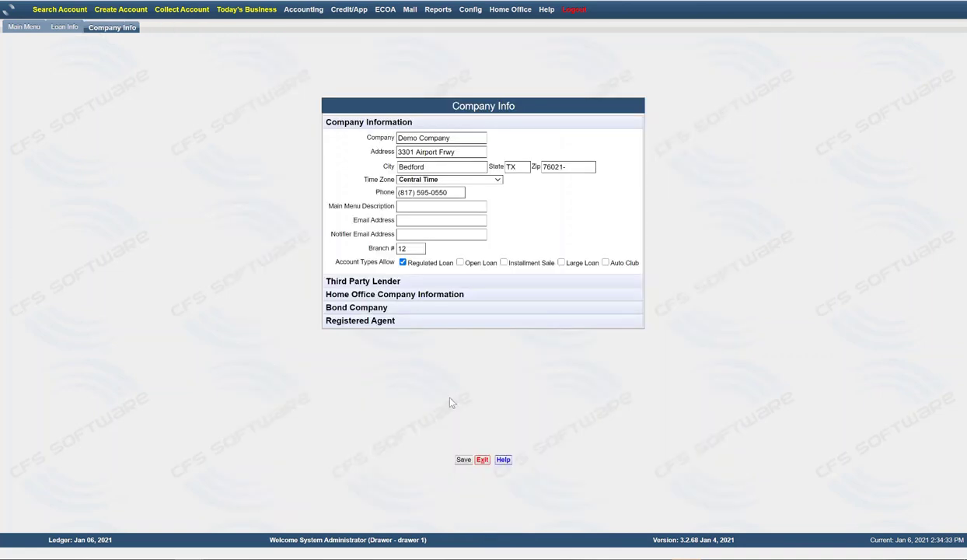
Review the Security Options in Loan Info against the allowed account types in Company Info
click(67, 27)
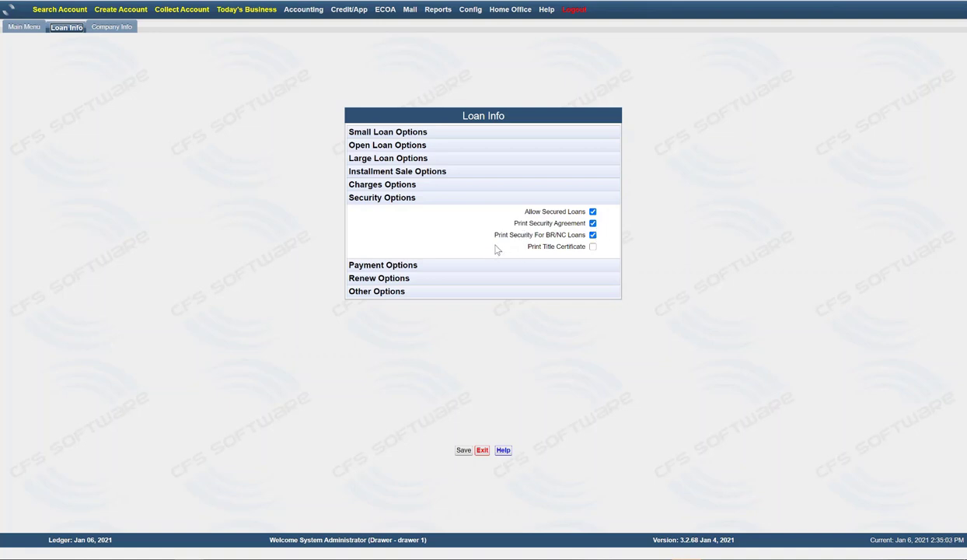
click(593, 233)
click(118, 29)
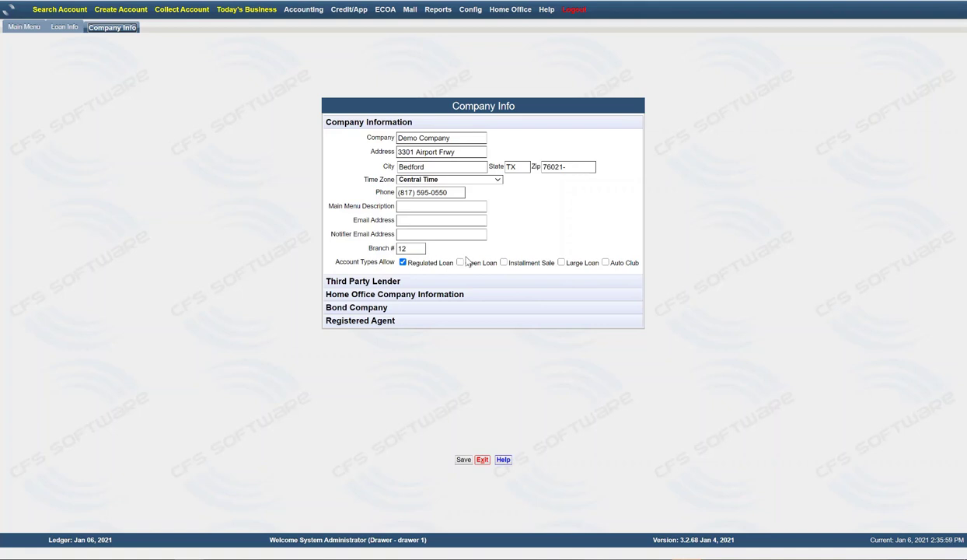
click(65, 28)
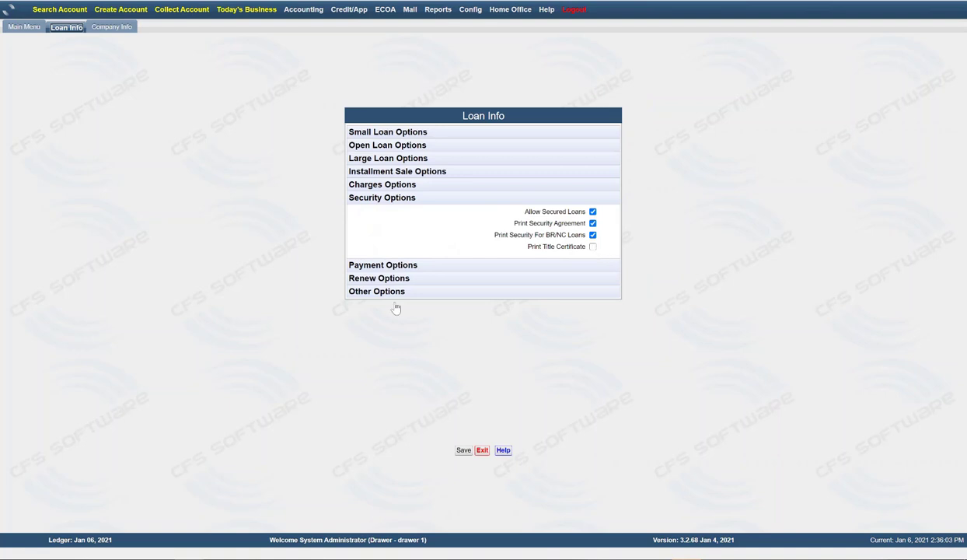
Examine the Payment Options, including the choices for printing the renewal offer and payoff amount on receipts
click(375, 265)
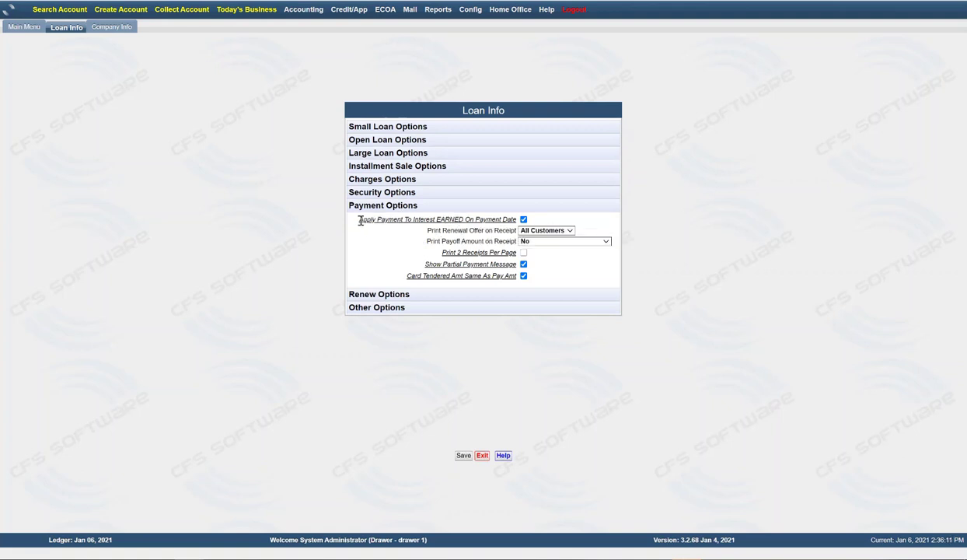
mouse_move(446, 220)
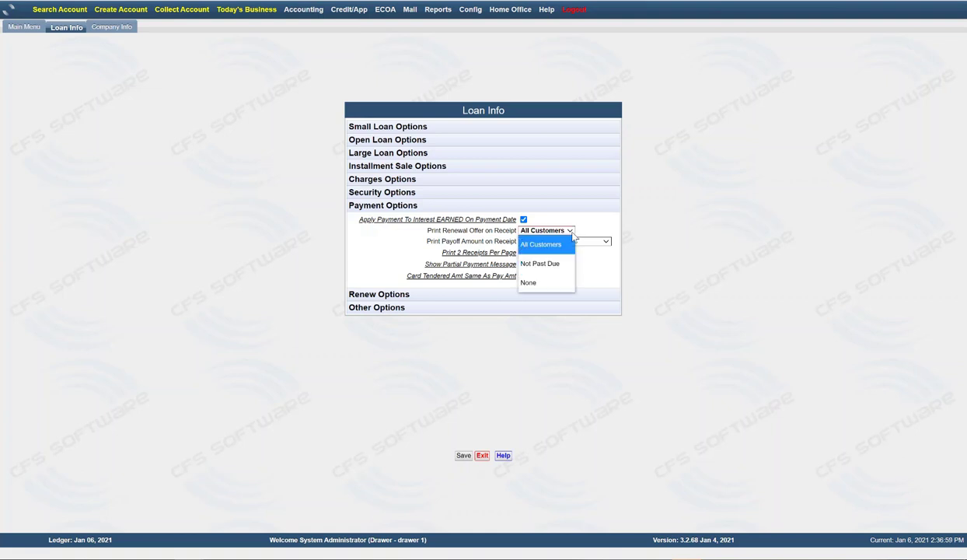
click(570, 231)
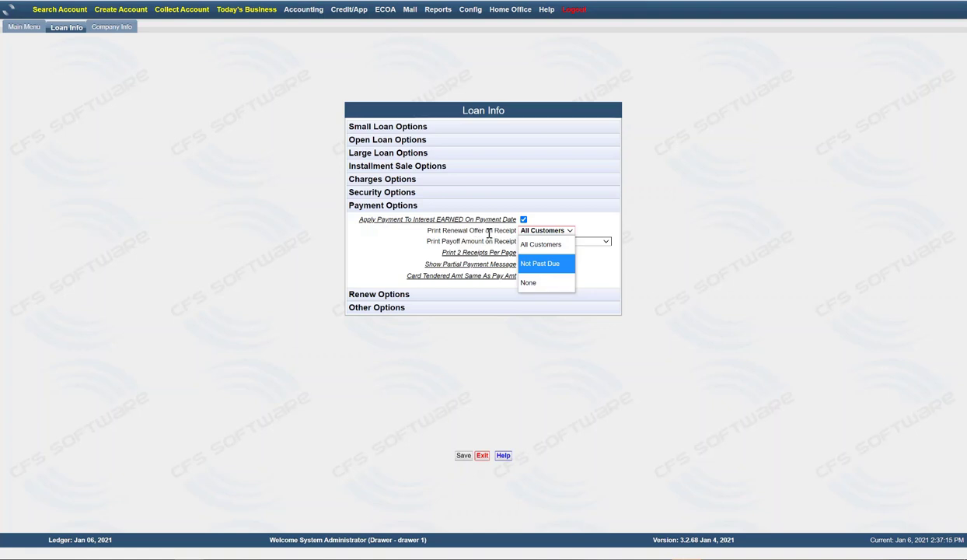
click(530, 244)
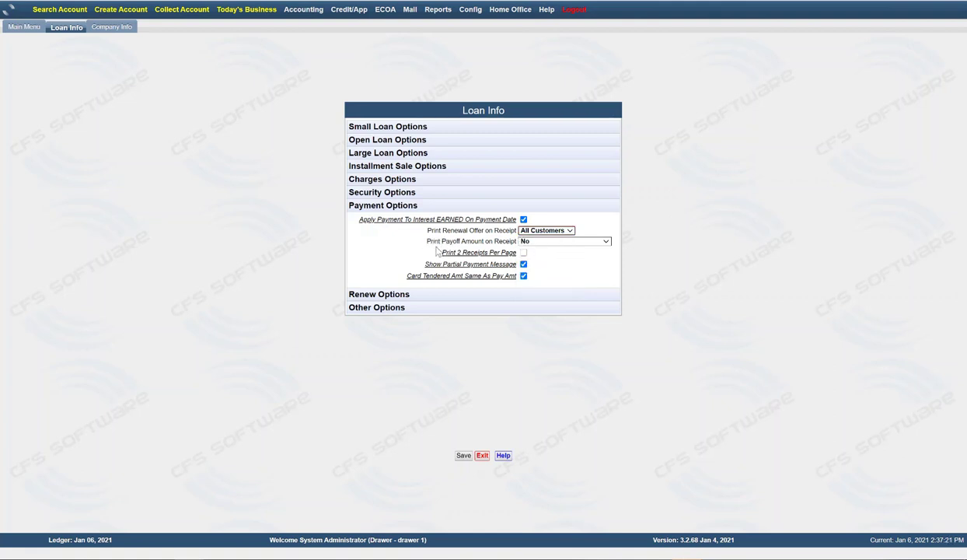
click(606, 243)
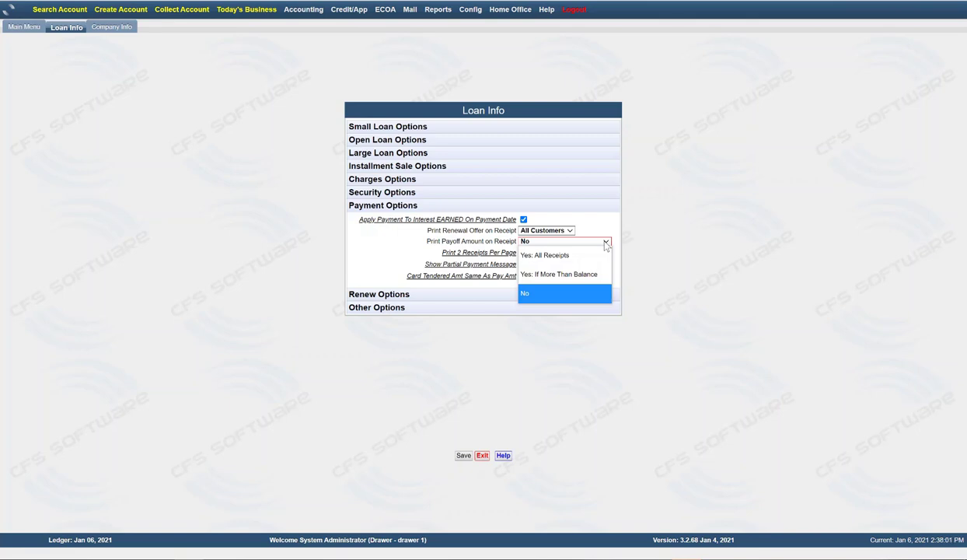
click(582, 212)
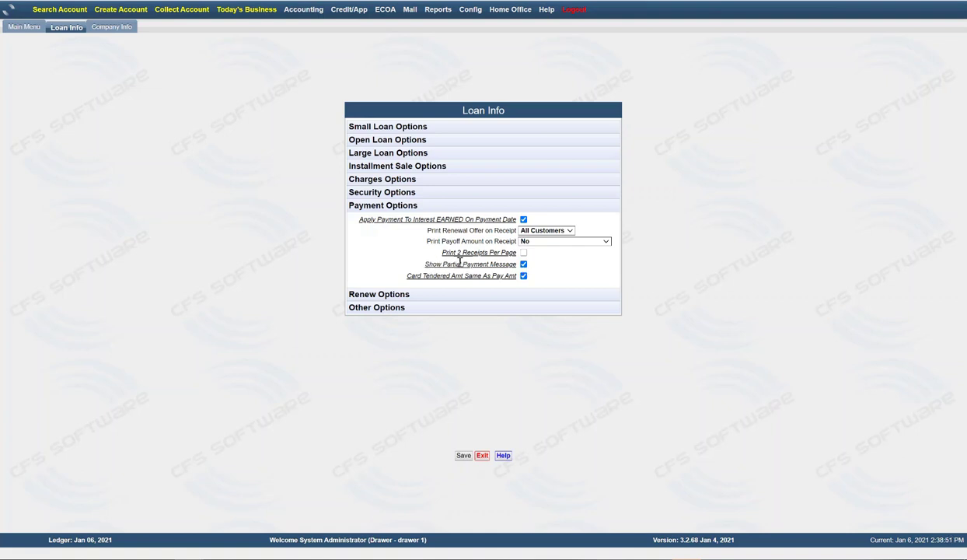
mouse_move(460, 262)
Examine the Renew Options, including the choices for Renew After Number of Payments Made and Renew Over $100
click(365, 293)
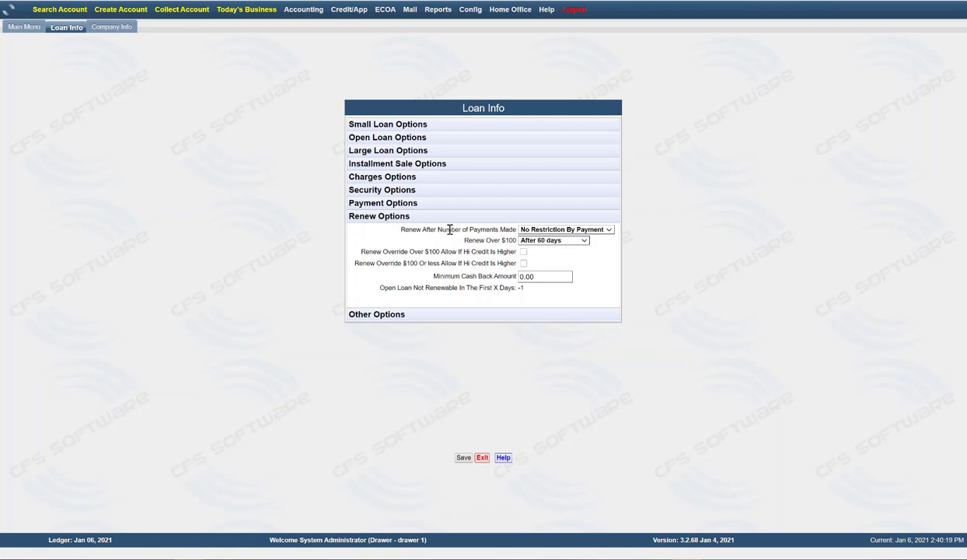
click(598, 230)
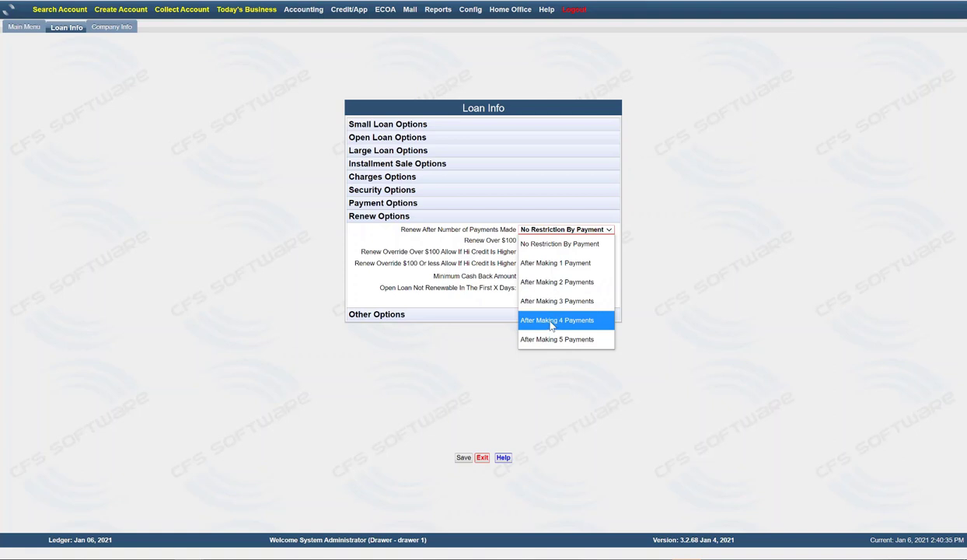
click(553, 248)
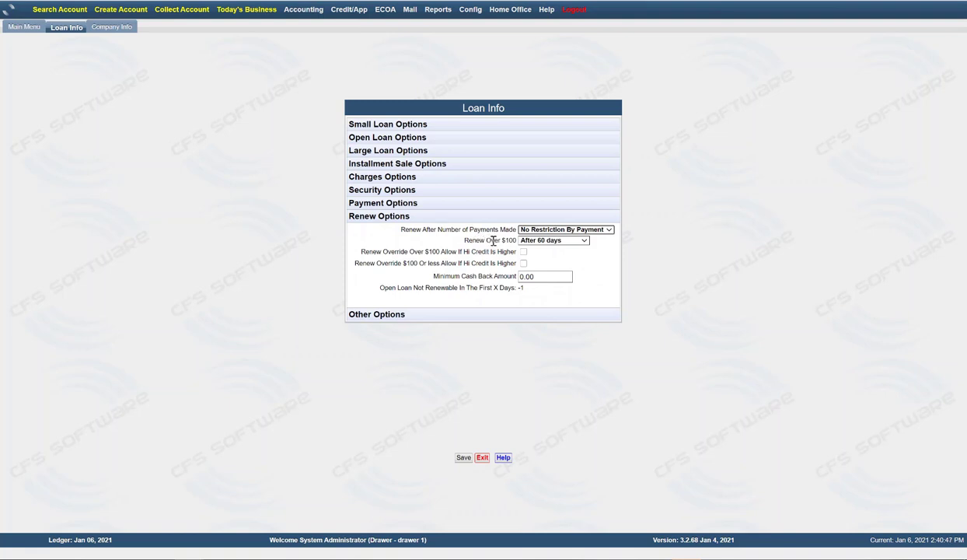
click(548, 241)
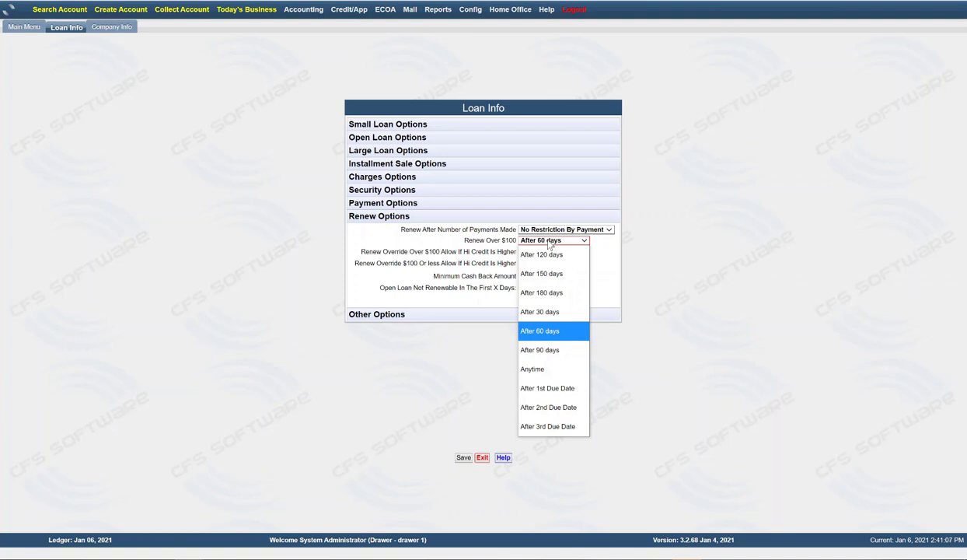
click(610, 248)
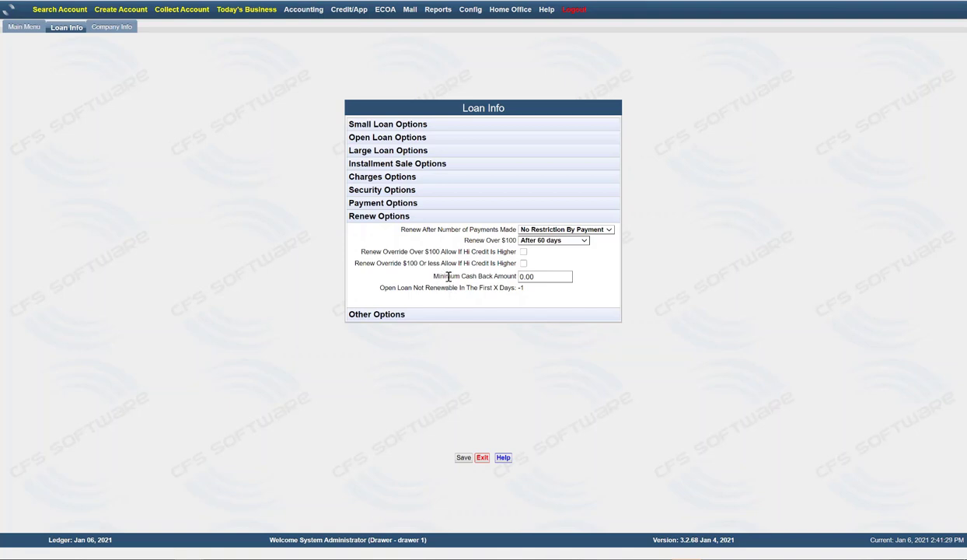
Try a Minimum Cash Back Amount of 100 in the Renew Options, and clear the entry
click(528, 276)
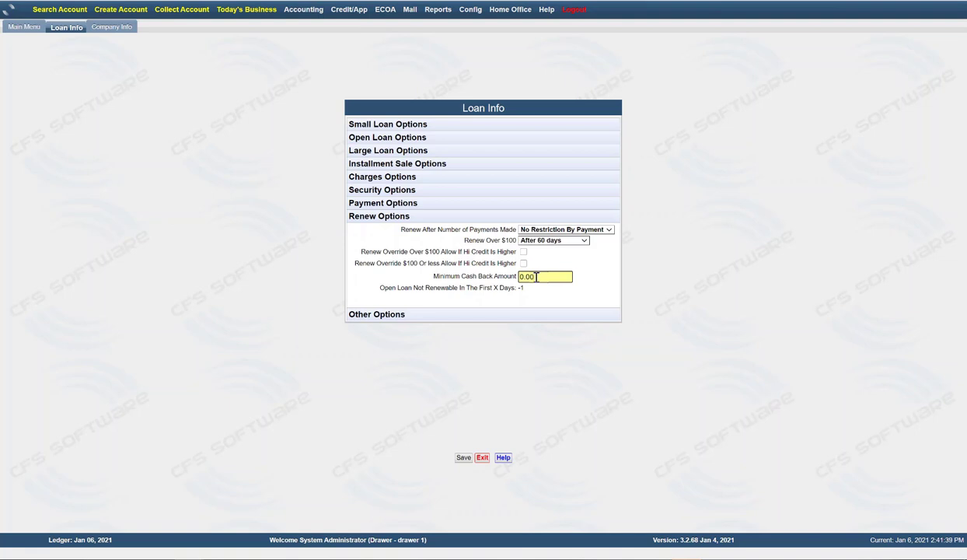
drag(535, 276, 477, 288)
text(100)
key(BackSpace)
key(BackSpace)
click(594, 254)
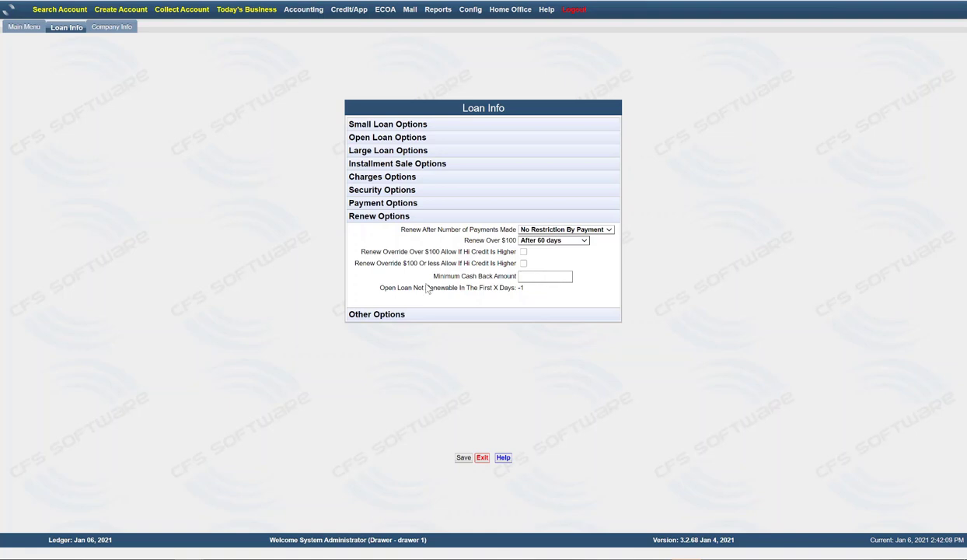
Examine the Aging Method and Aging Date choices in the Other Options, keeping Contractual (# of pays)(LP2K) and First of next month
click(347, 314)
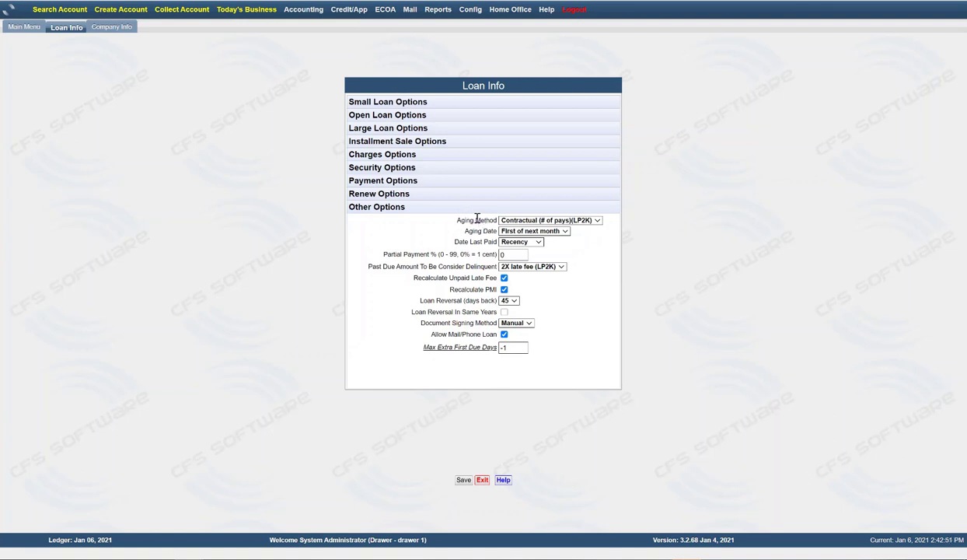
click(597, 222)
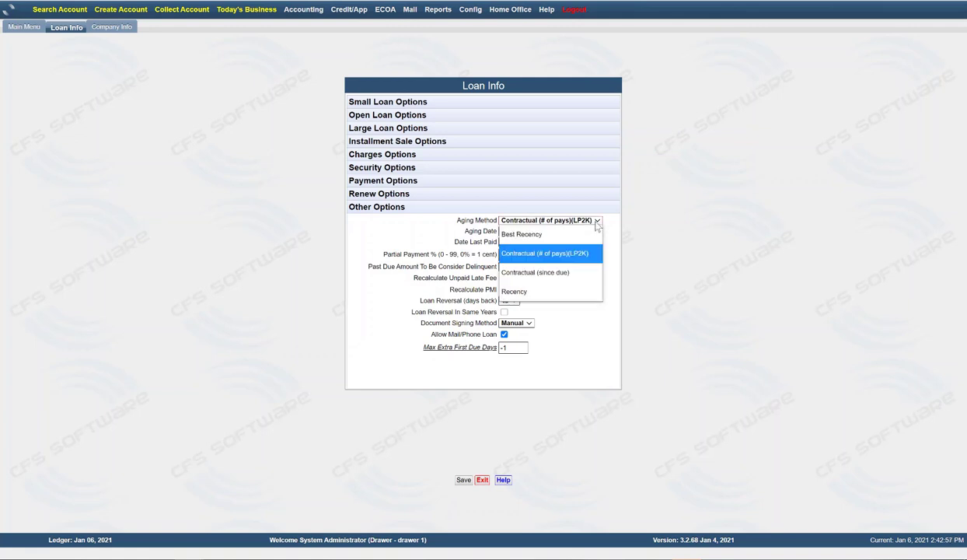
click(529, 254)
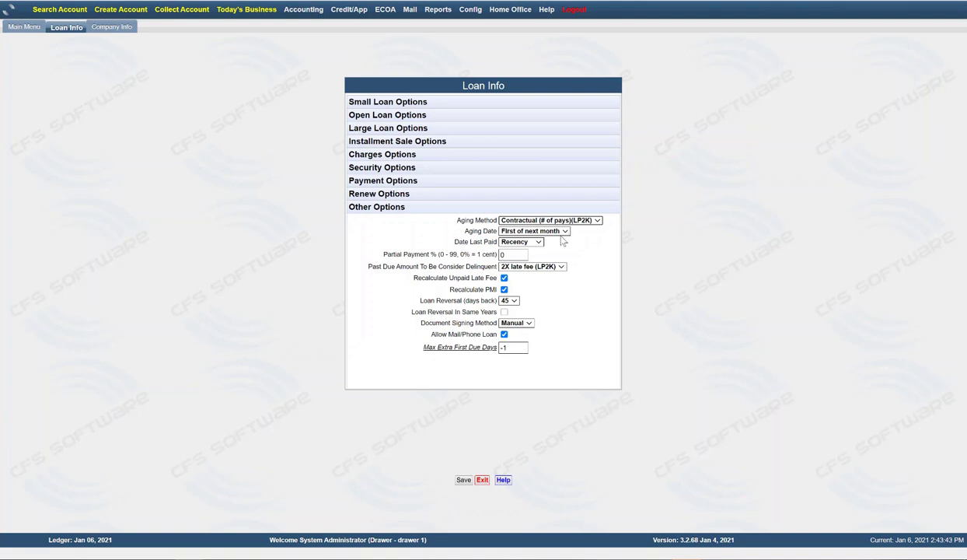
click(566, 233)
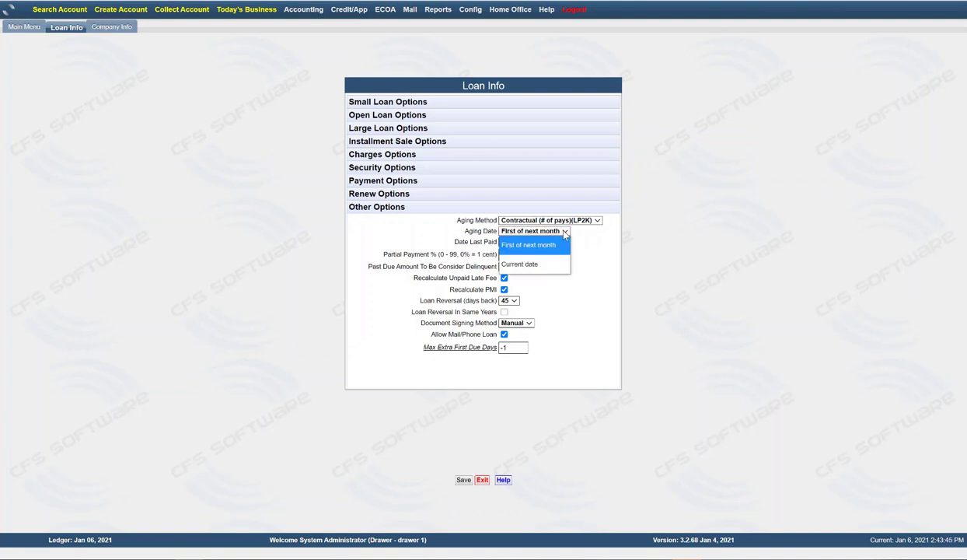
click(530, 245)
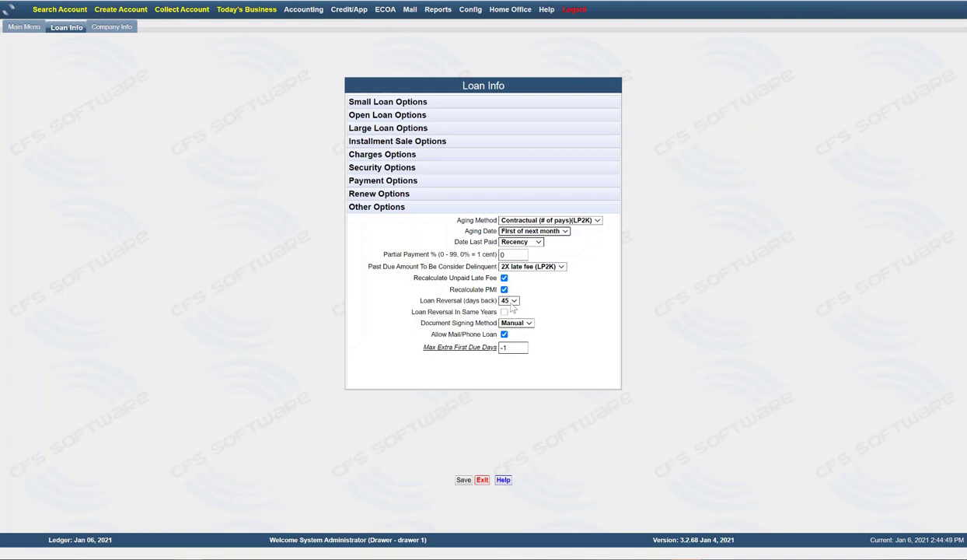
Examine the Loan Reversal days, the Document Signing Method choices and the Max Extra First Due Days setting
click(510, 300)
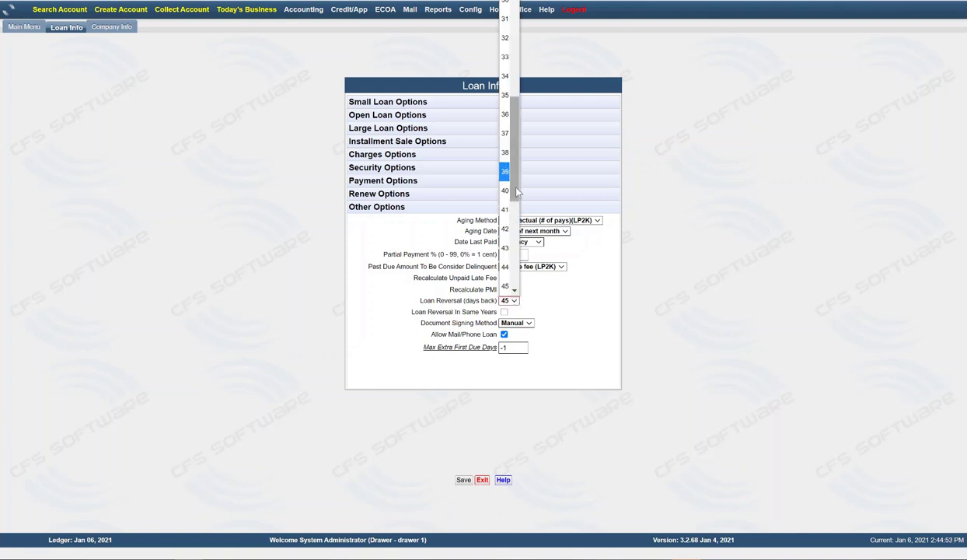
scroll(526, 179, down, 5)
click(563, 301)
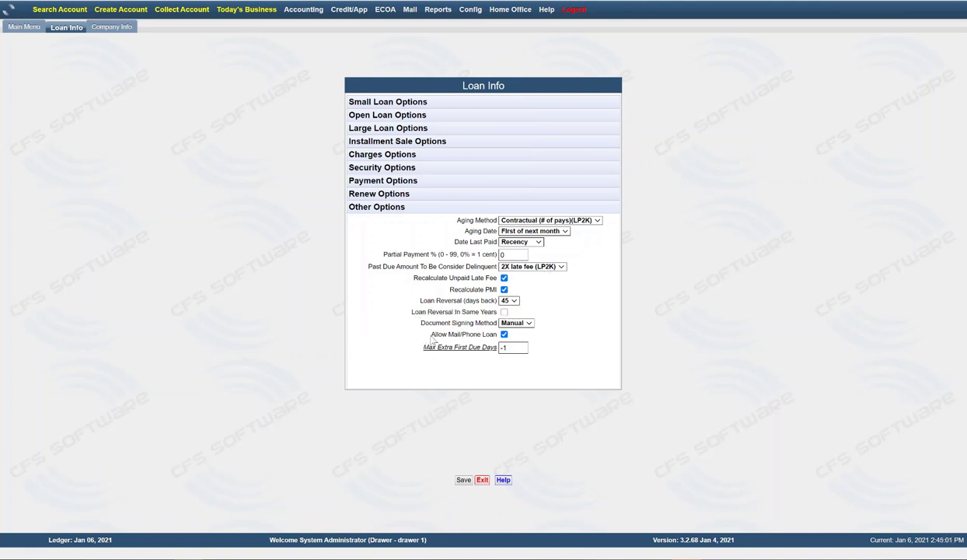
click(527, 323)
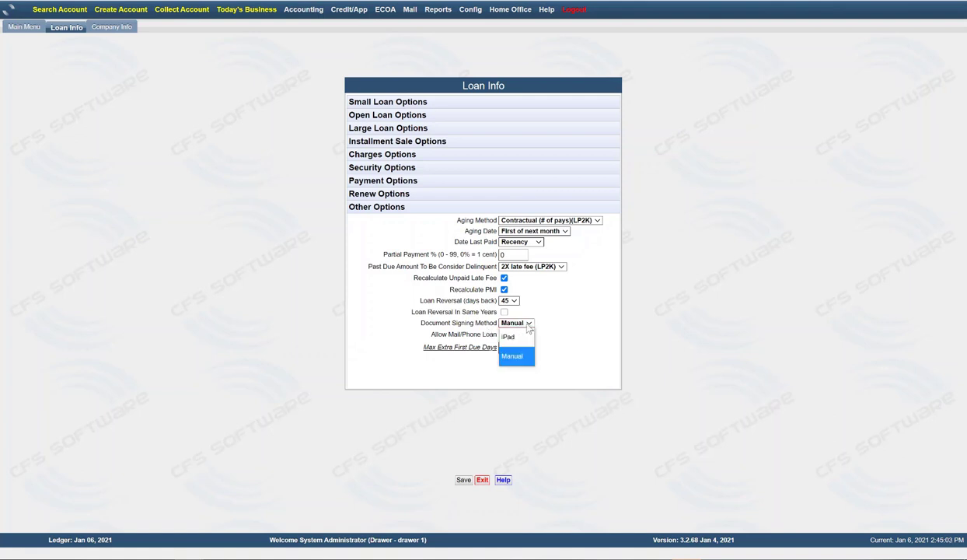
click(559, 296)
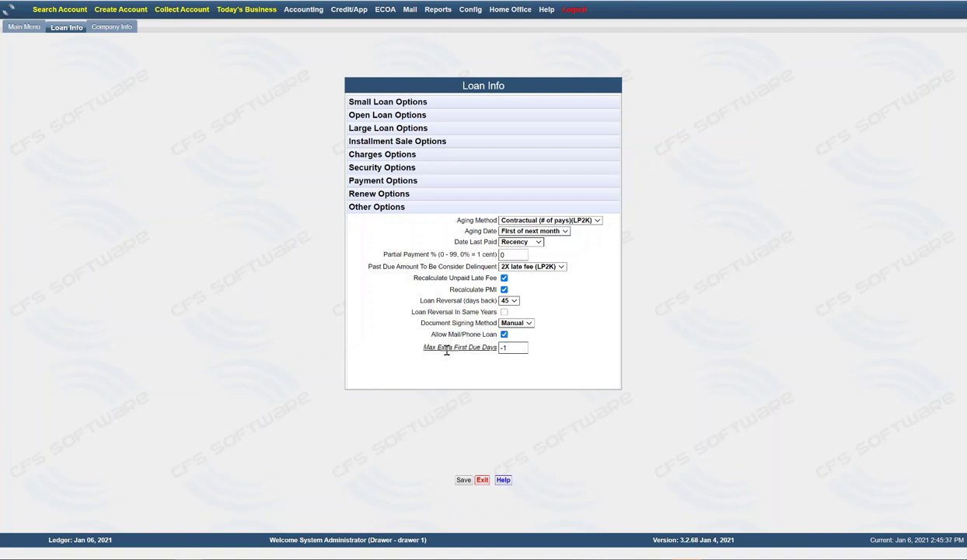
mouse_move(454, 347)
Close Loan Info and Company Info without saving, returning to the main menu
click(470, 11)
click(480, 481)
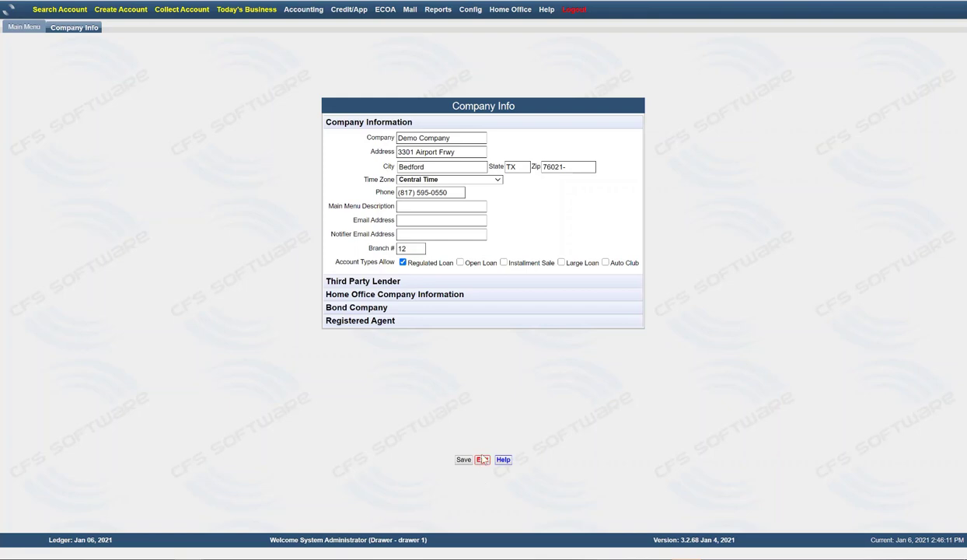
click(480, 458)
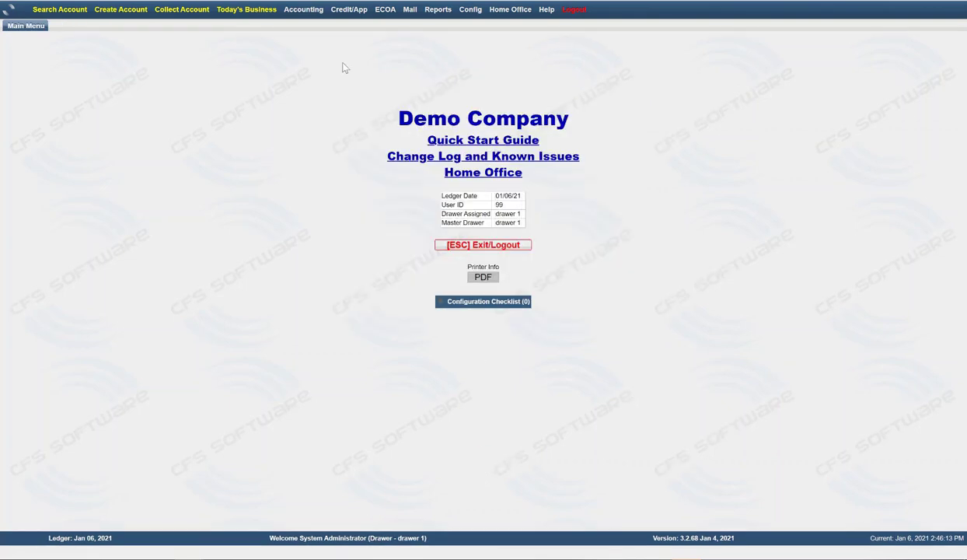